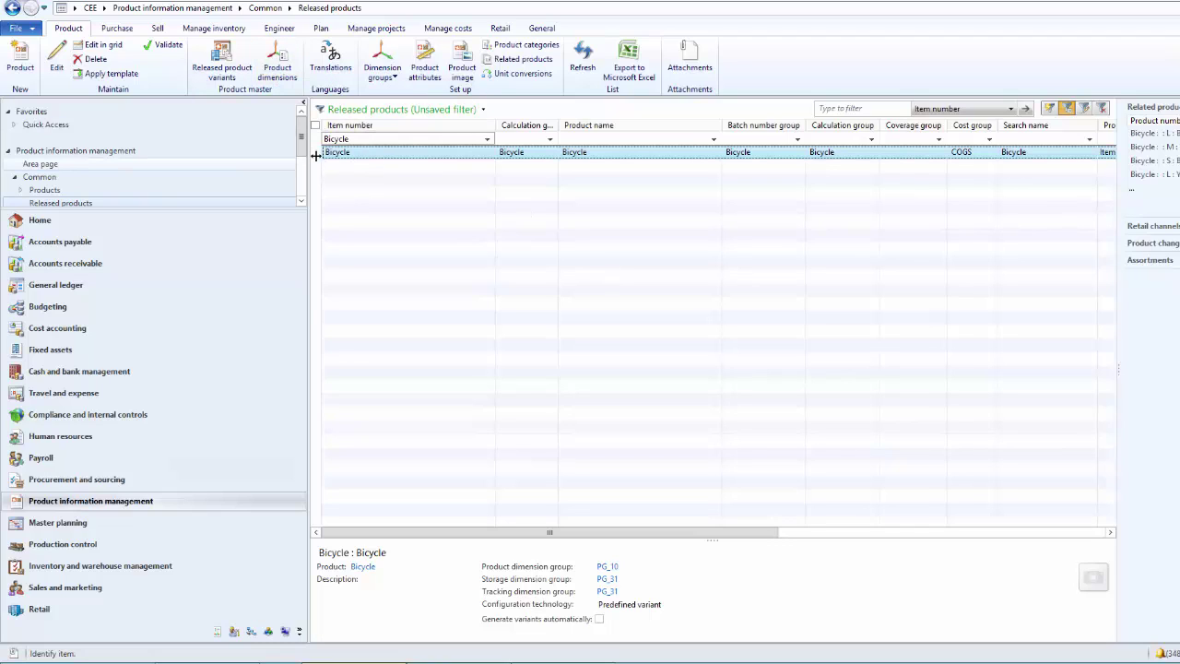
- Open the Bicycle item's BOM lines, showing its six components, and begin a new BOM
{"action": "left_click", "coordinate": [278, 29]}
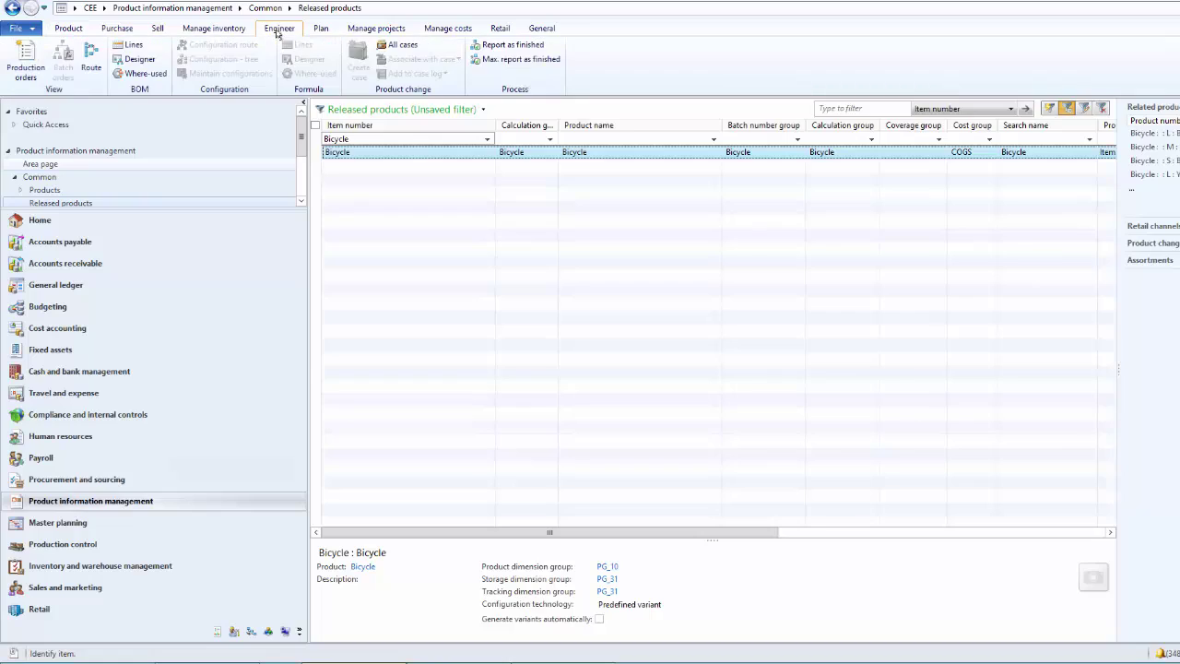
{"action": "left_click", "coordinate": [130, 44]}
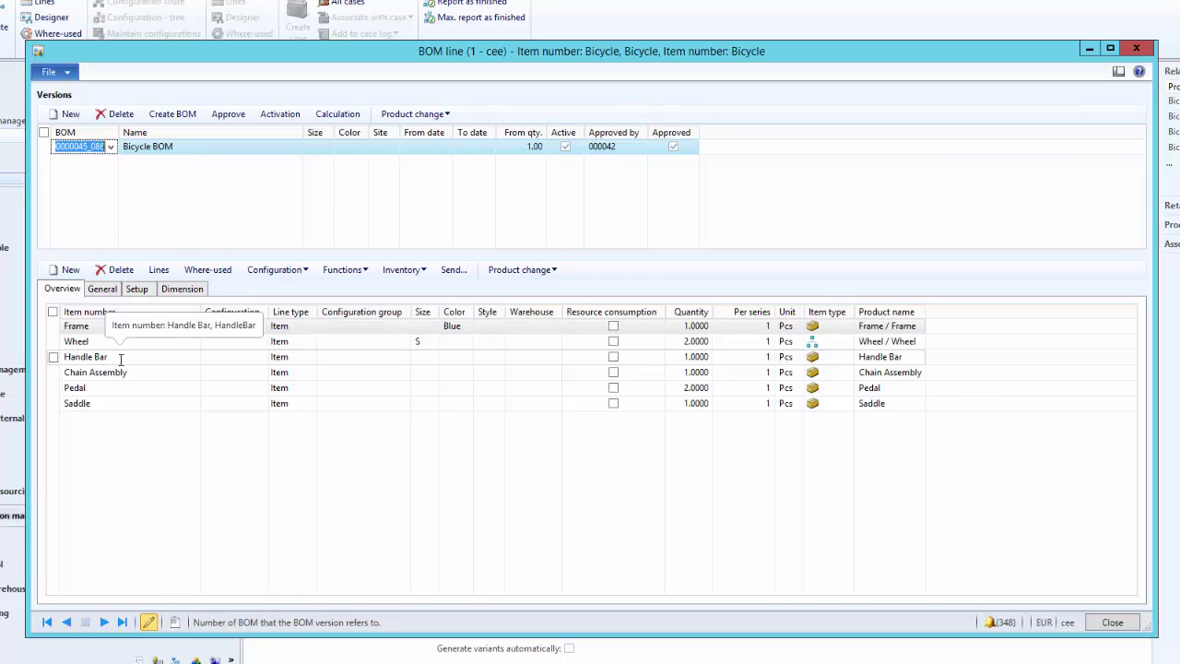
{"action": "left_click", "coordinate": [182, 117]}
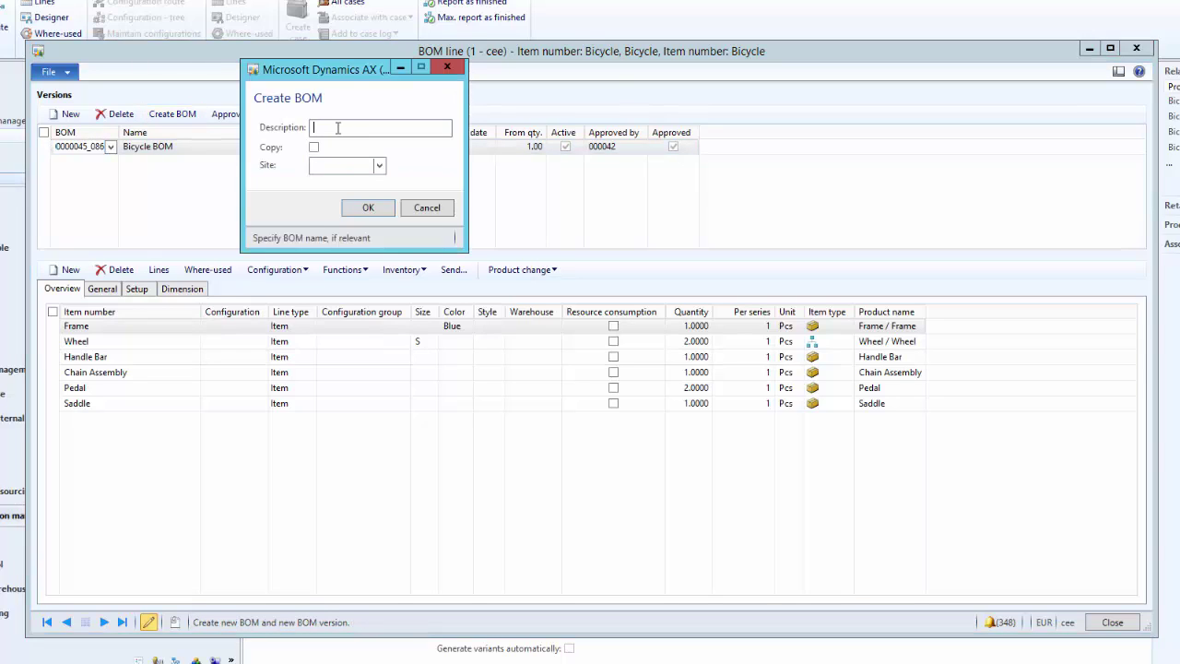
- Create a new BOM described 'Use stylish handle bar' with Copy ticked
{"action": "type", "text": "Use stylish handle bar"}
{"action": "key", "text": "Tab"}
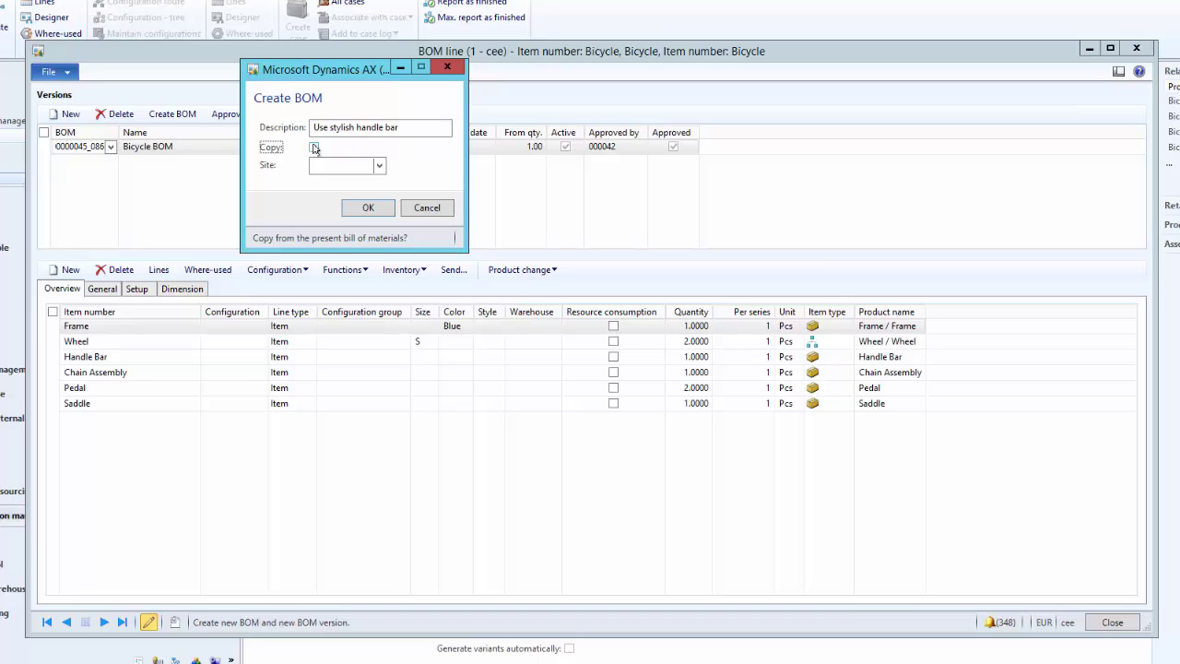
{"action": "left_click", "coordinate": [315, 149]}
{"action": "left_click", "coordinate": [357, 207]}
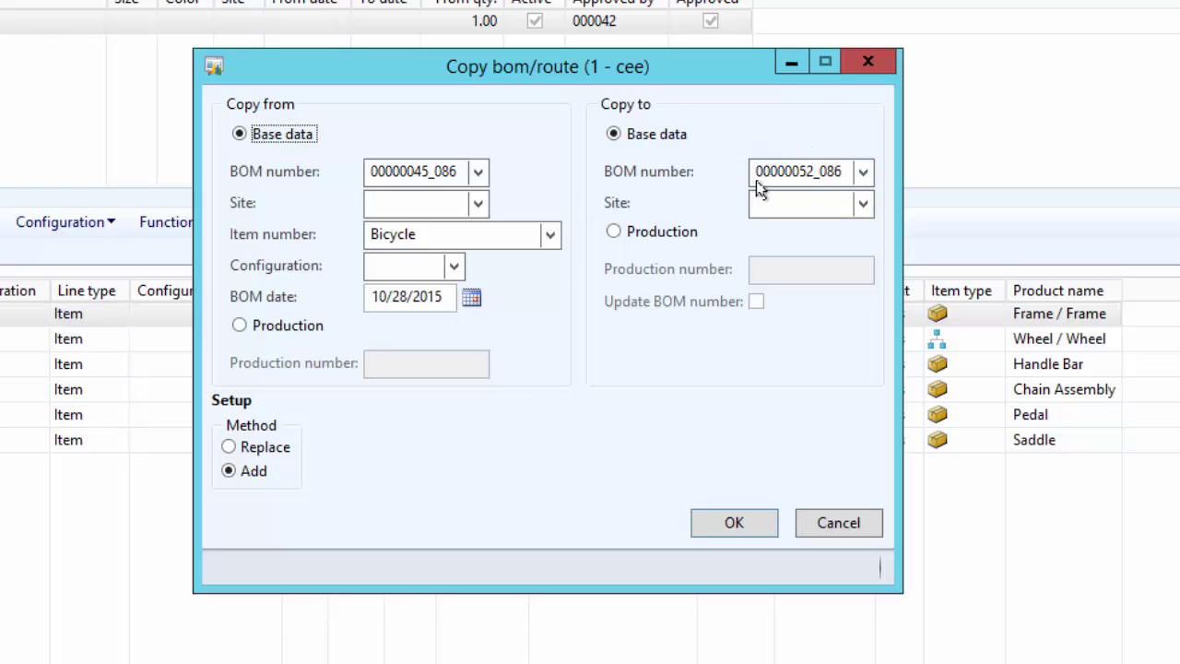
- Copy Bicycle BOM 00000045_086 into new BOM 00000052_086 using the Add method
{"action": "left_click", "coordinate": [478, 174]}
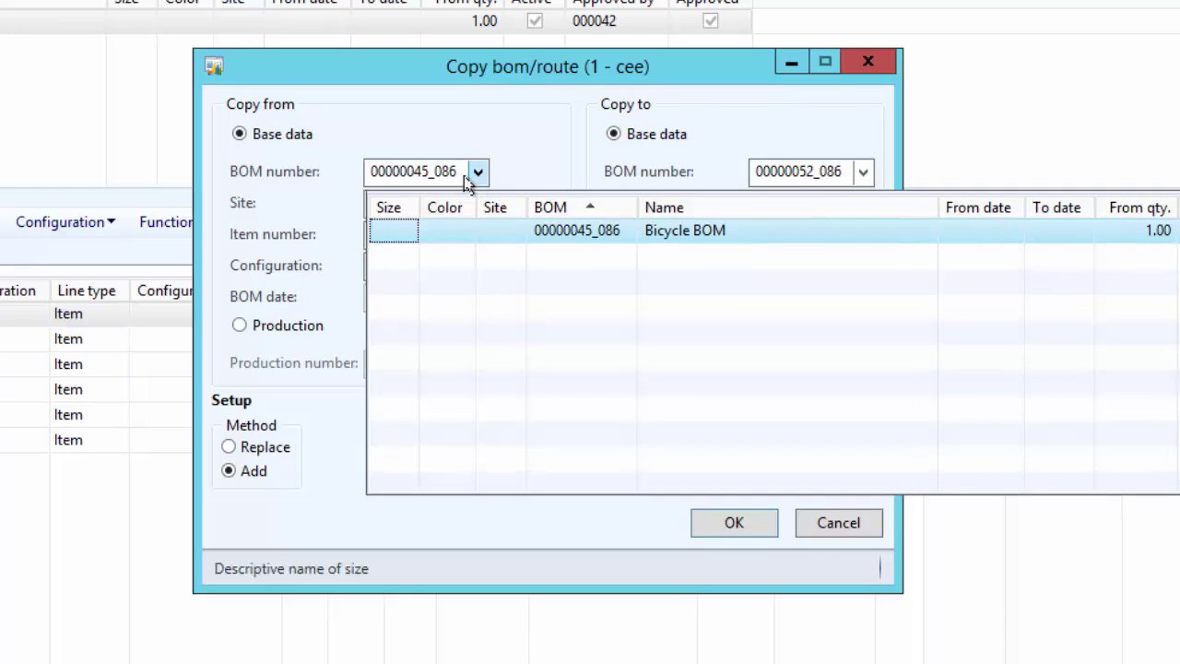
{"action": "left_click", "coordinate": [295, 205]}
{"action": "left_click", "coordinate": [483, 240]}
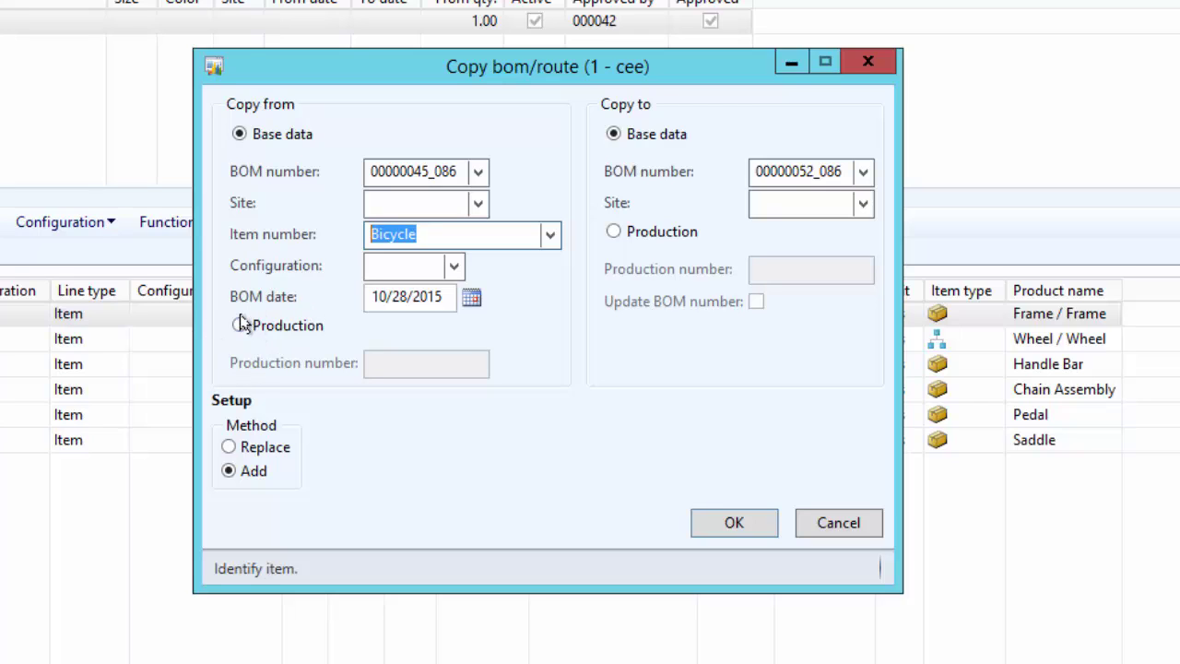
{"action": "left_click", "coordinate": [431, 174]}
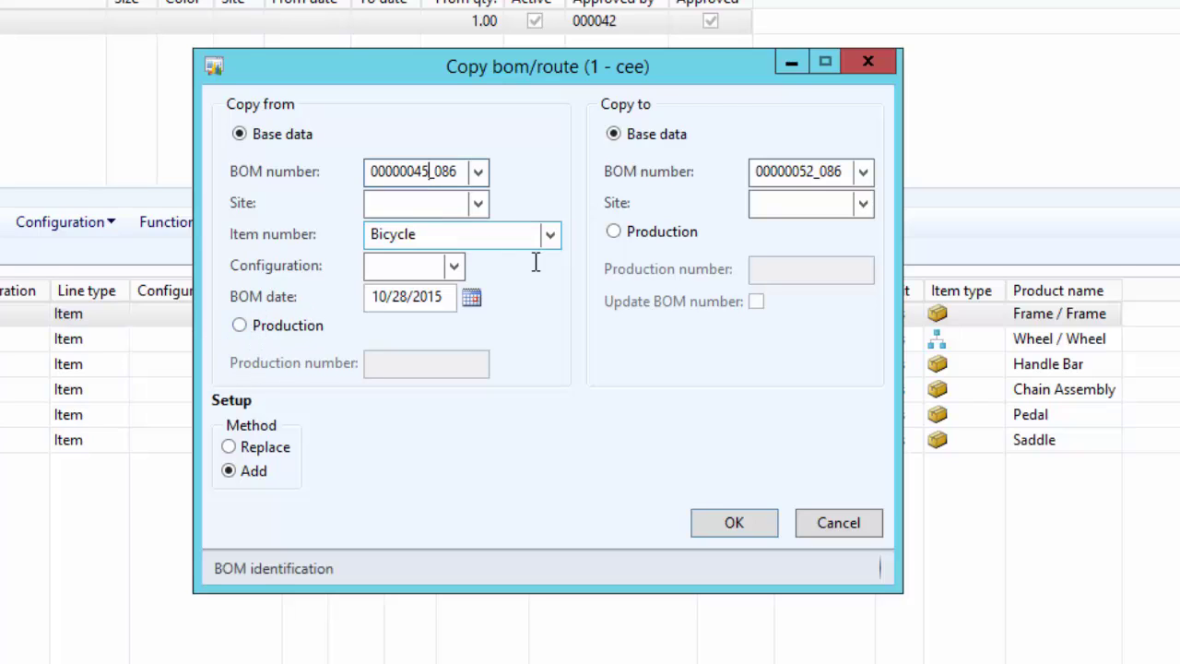
{"action": "double_click", "coordinate": [413, 171]}
{"action": "left_click", "coordinate": [812, 173]}
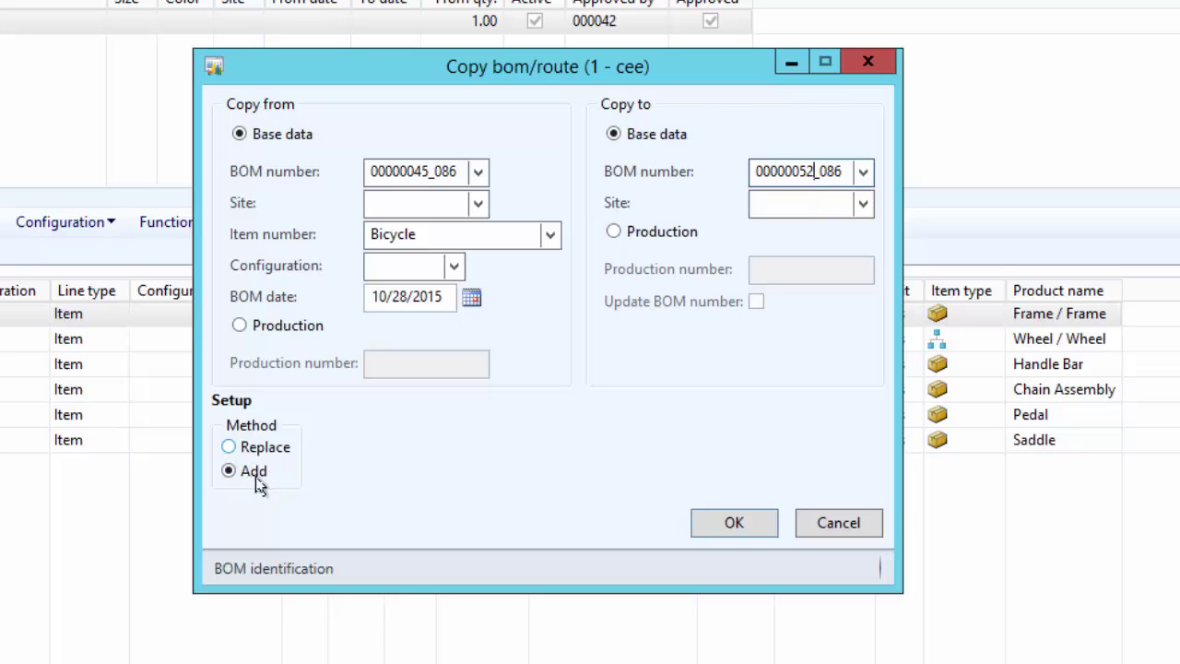
{"action": "left_click", "coordinate": [729, 517]}
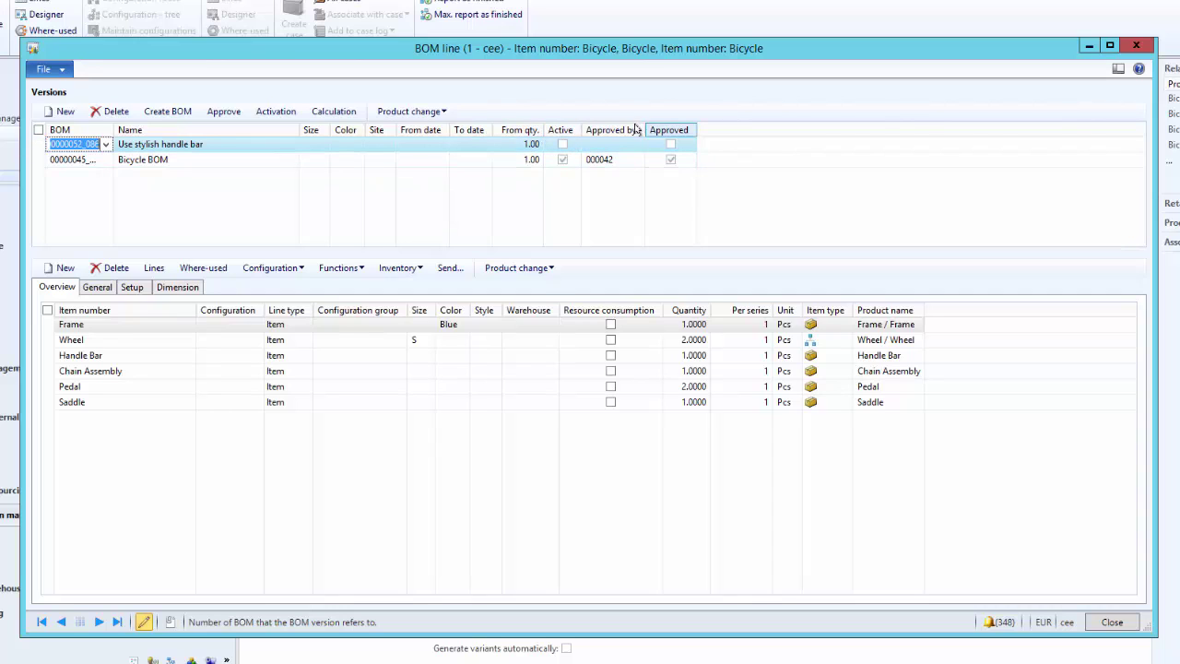
- Change the Handle Bar line's item to 'Handle Bar - Stylish' and approve the new version
{"action": "left_click", "coordinate": [123, 356]}
{"action": "type", "text": "- Stylish"}
{"action": "key", "text": "Return"}
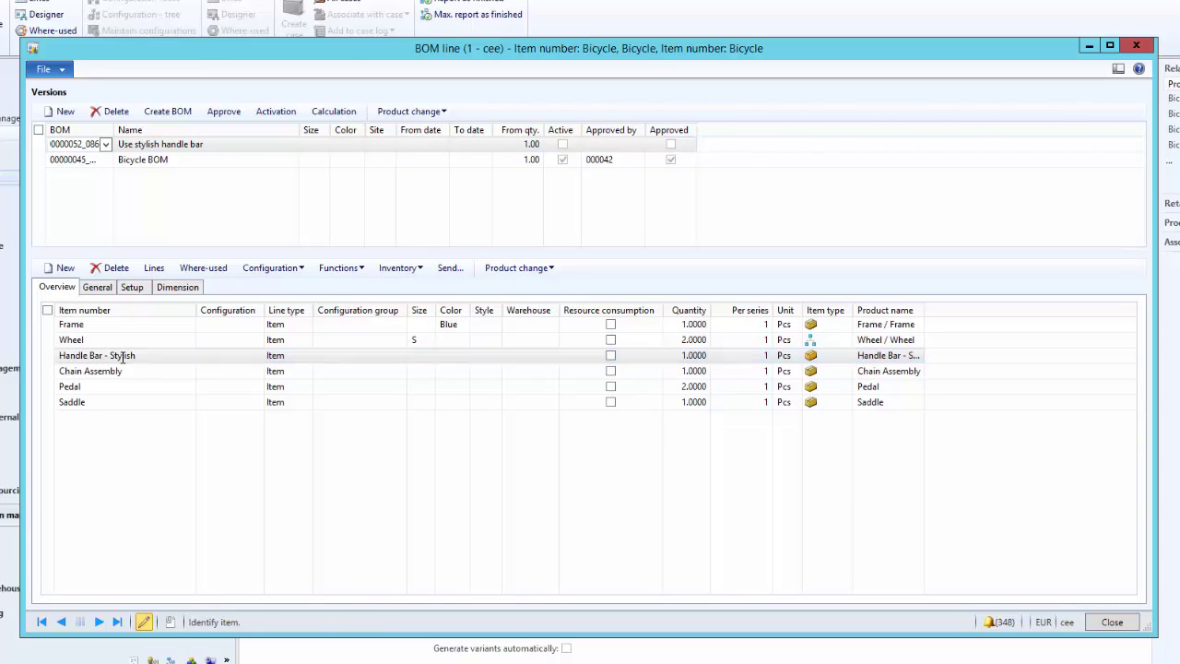
{"action": "left_click", "coordinate": [223, 112]}
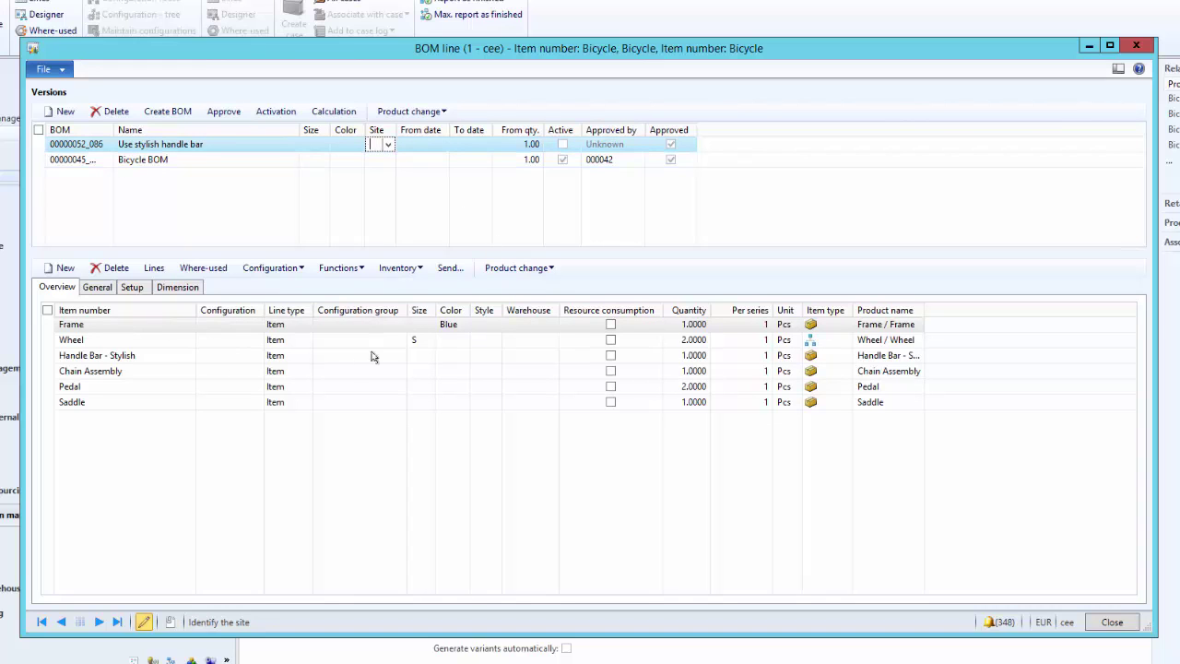
{"action": "left_click", "coordinate": [185, 340]}
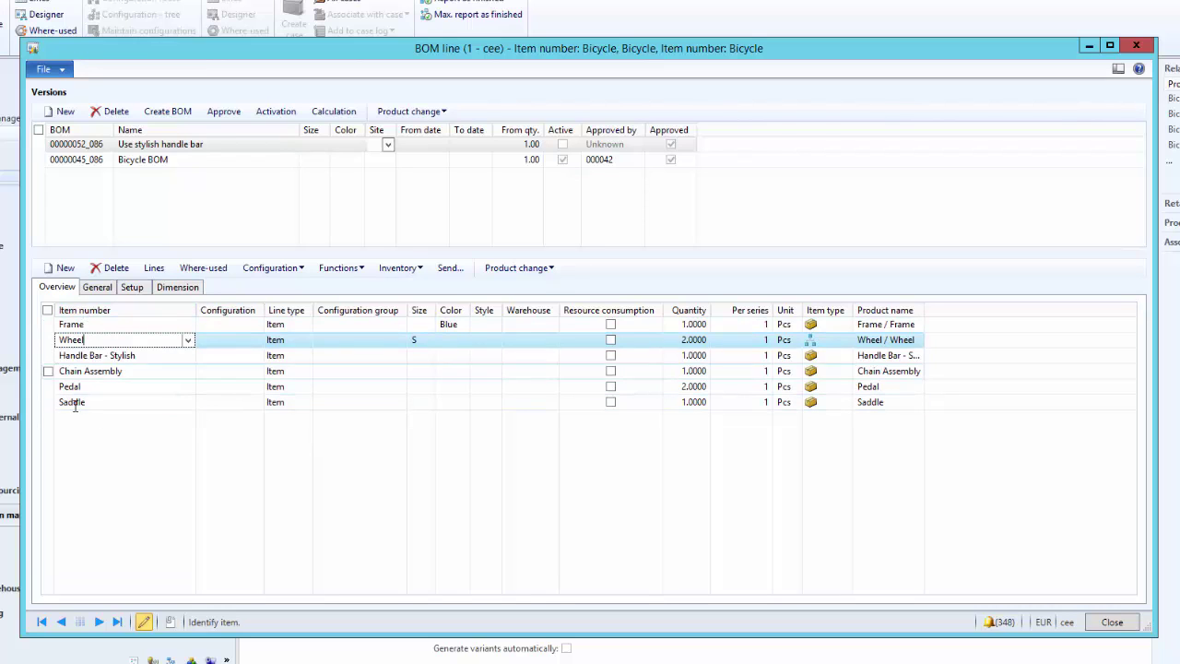
- Copy the Bicycle BOM lines into the new BOM again using the Add method
{"action": "left_click", "coordinate": [340, 269]}
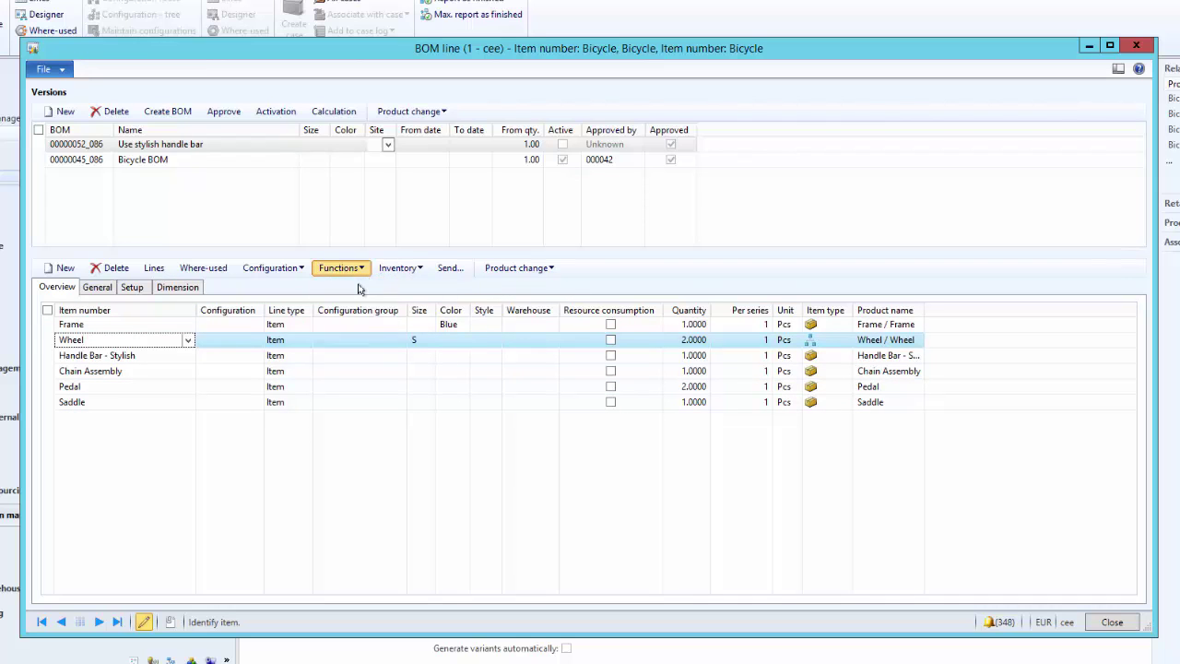
{"action": "left_click", "coordinate": [355, 286]}
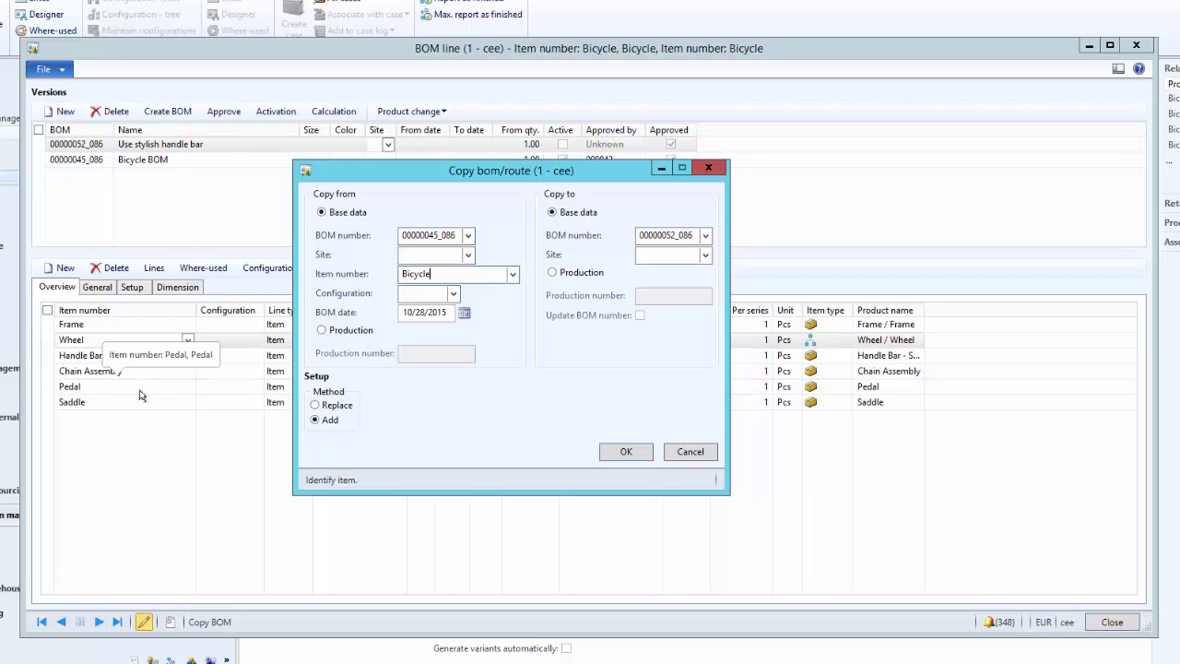
{"action": "left_click", "coordinate": [624, 453]}
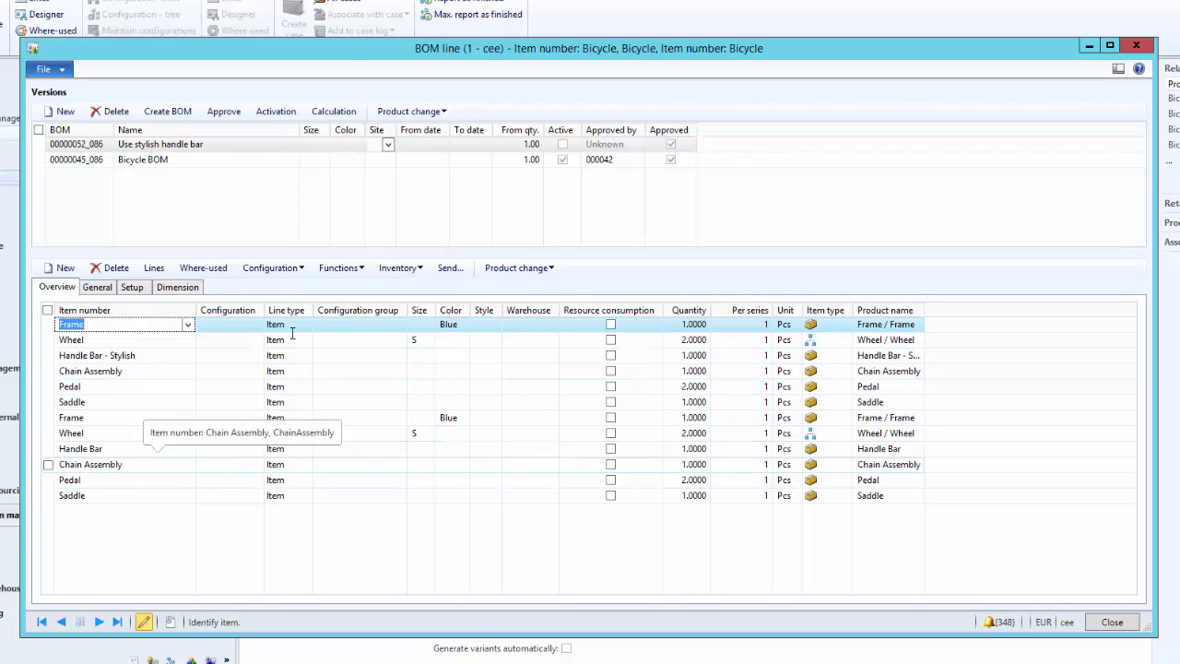
- Copy the Bicycle BOM lines once more with Replace, restoring the plain Handle Bar line
{"action": "left_click", "coordinate": [342, 268]}
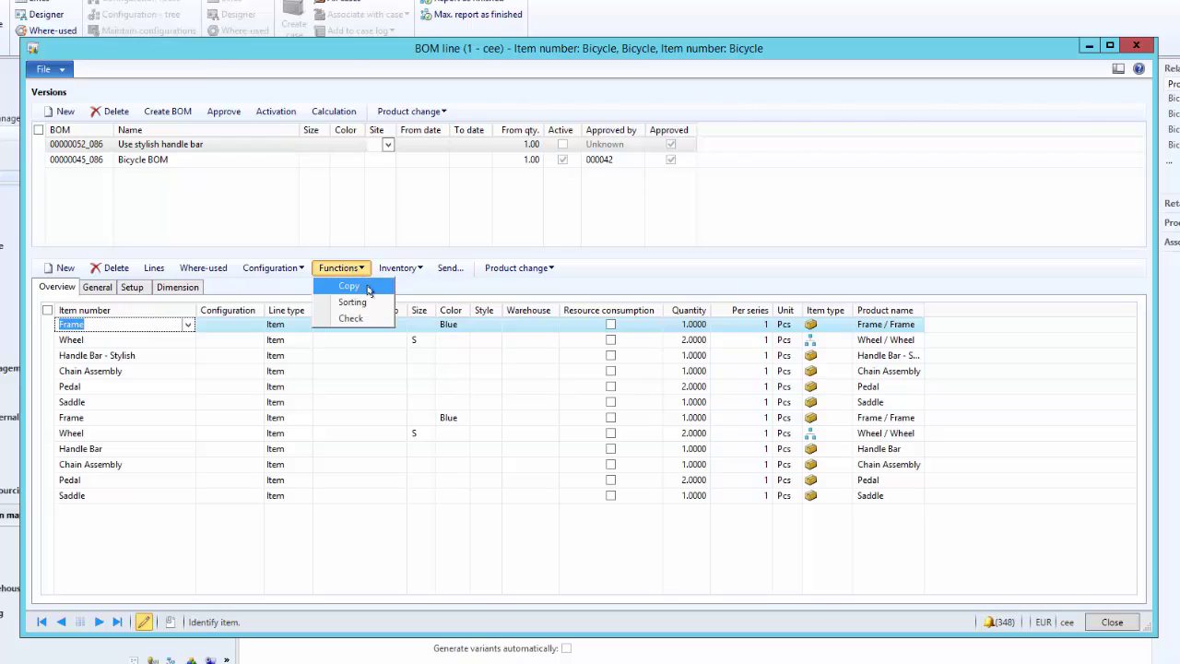
{"action": "left_click", "coordinate": [368, 288]}
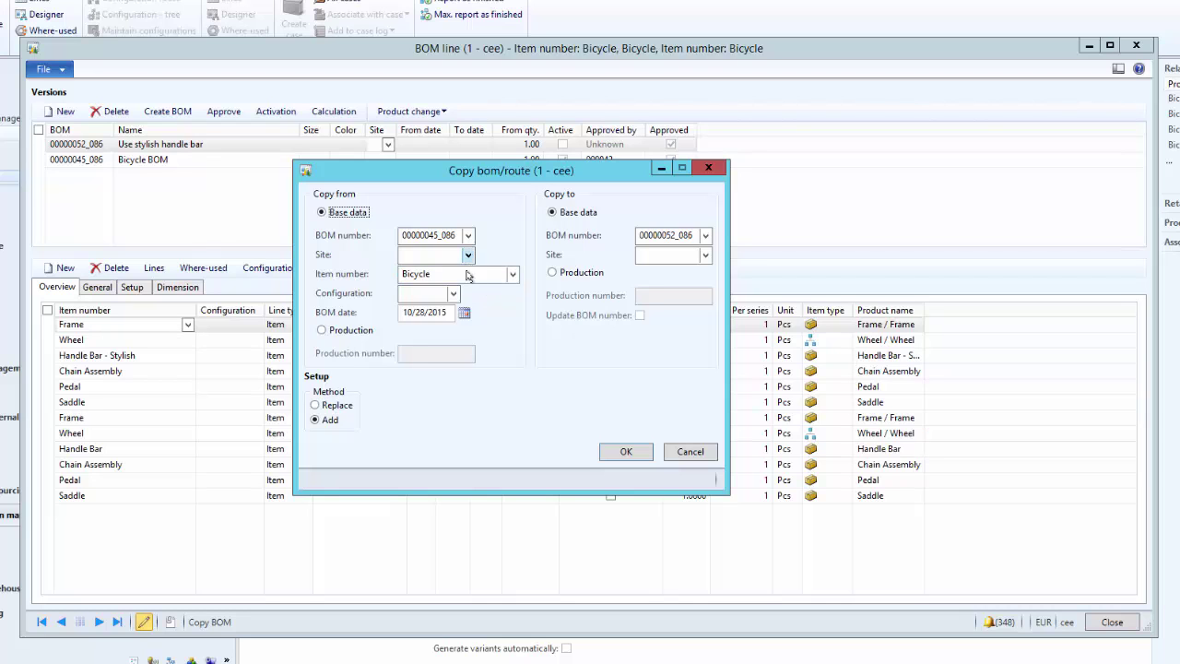
{"action": "left_click", "coordinate": [315, 405]}
{"action": "left_click", "coordinate": [625, 451]}
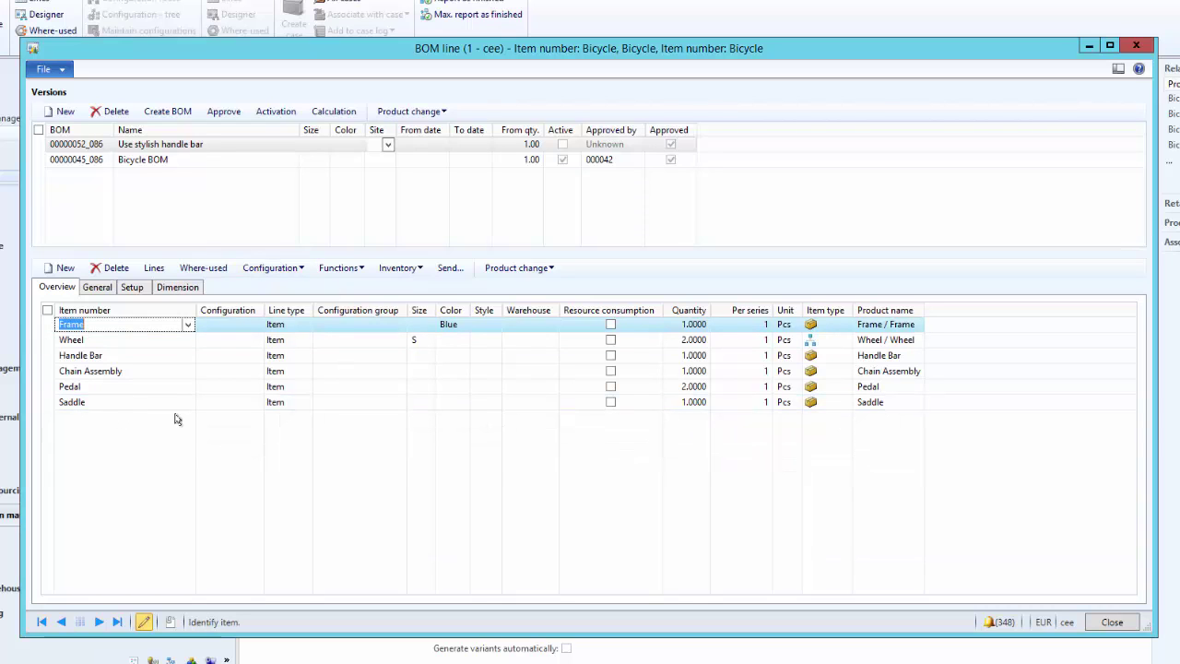
- Select the Saddle line and close the Functions menu without choosing anything
{"action": "left_click", "coordinate": [116, 398]}
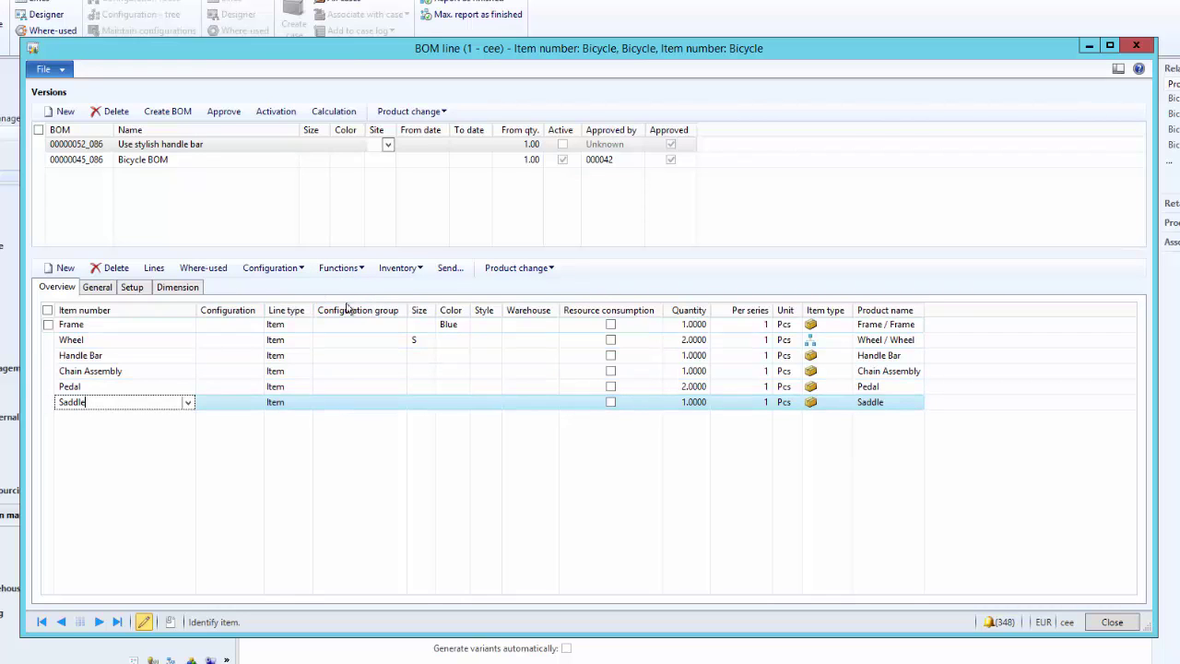
{"action": "left_click", "coordinate": [345, 268]}
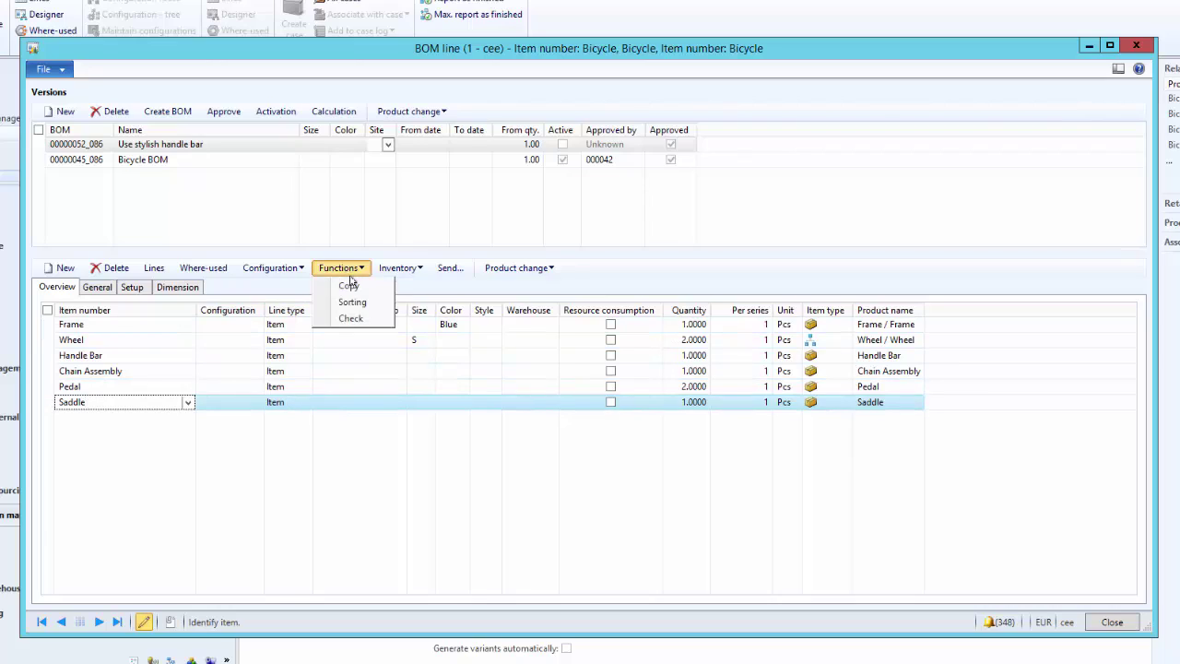
{"action": "left_click", "coordinate": [427, 526]}
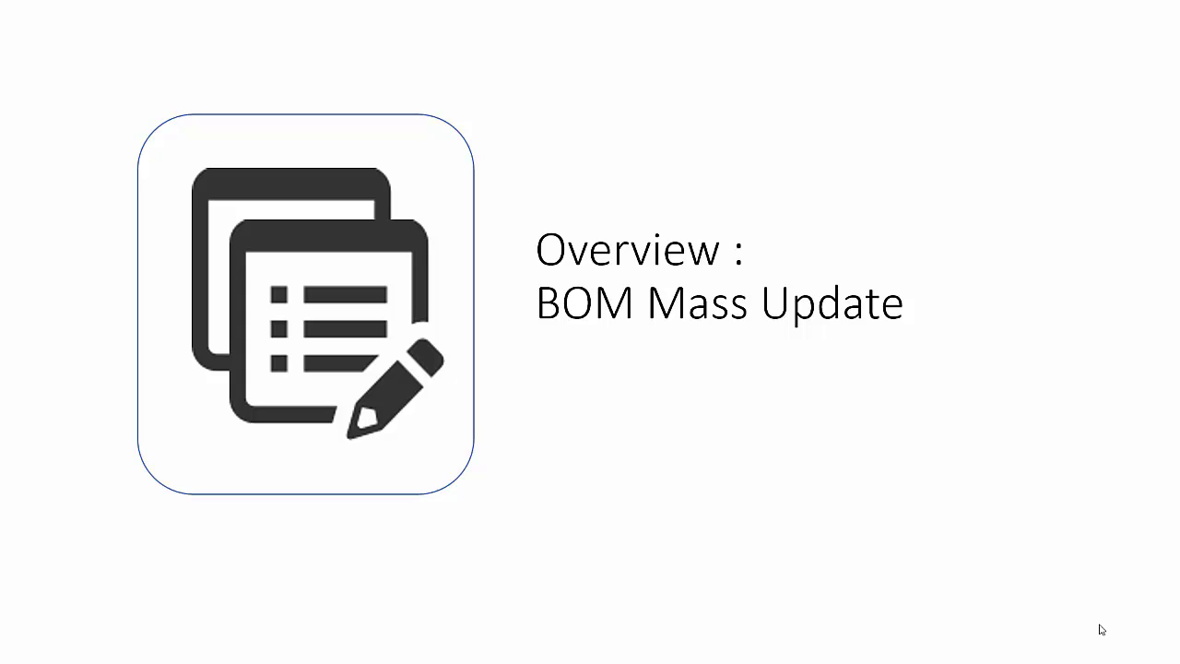
- Show the BOM Mass Update Form slide, highlighting To item number, BOM lines Item number and Update lines
{"action": "left_click", "coordinate": [1099, 630]}
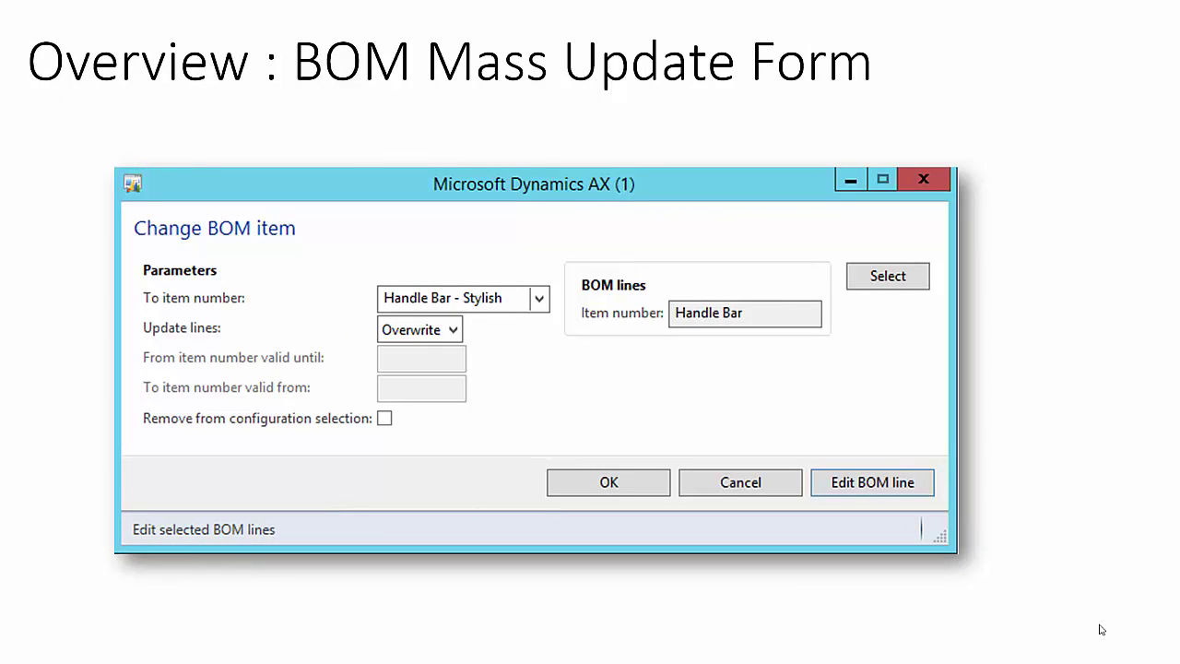
{"action": "left_click", "coordinate": [1099, 630]}
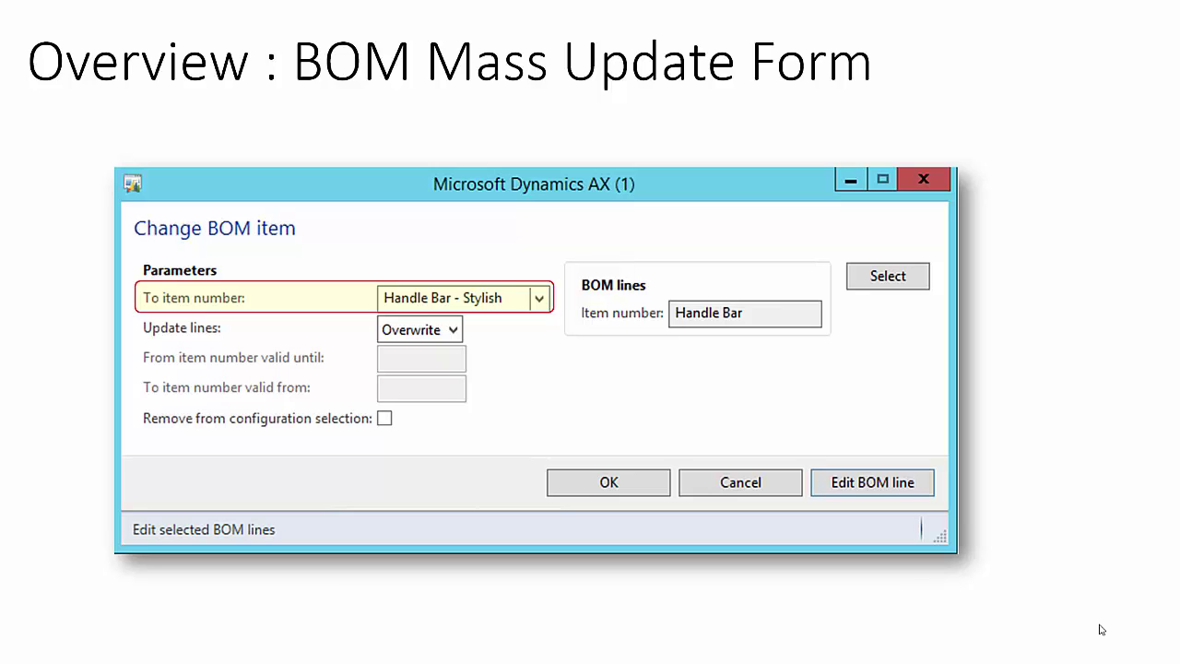
{"action": "left_click", "coordinate": [1099, 630]}
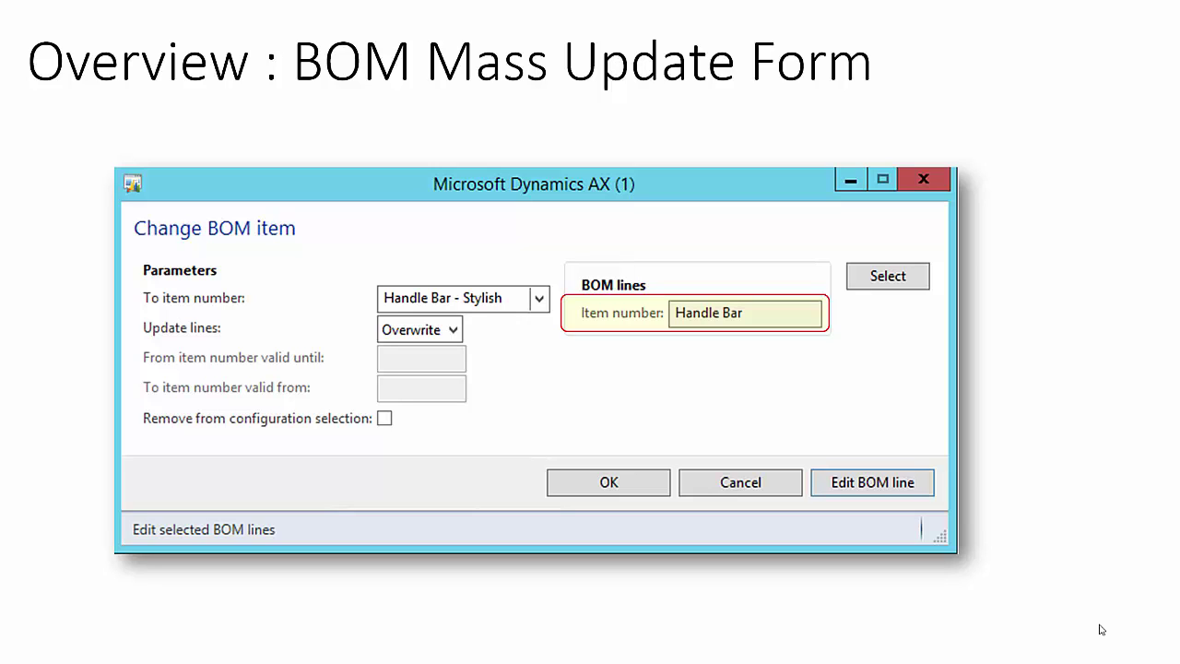
{"action": "left_click", "coordinate": [1099, 629]}
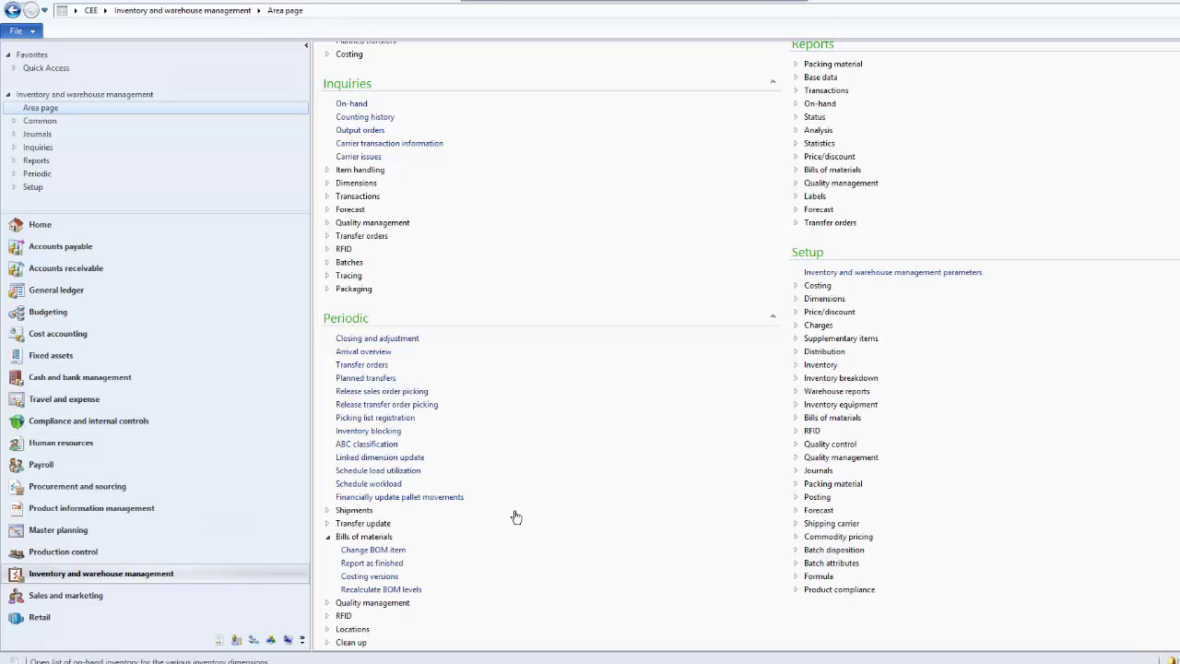
- Open Change BOM item from Inventory and warehouse management and set To item number to Handle Bar - stylish
{"action": "left_click", "coordinate": [150, 578]}
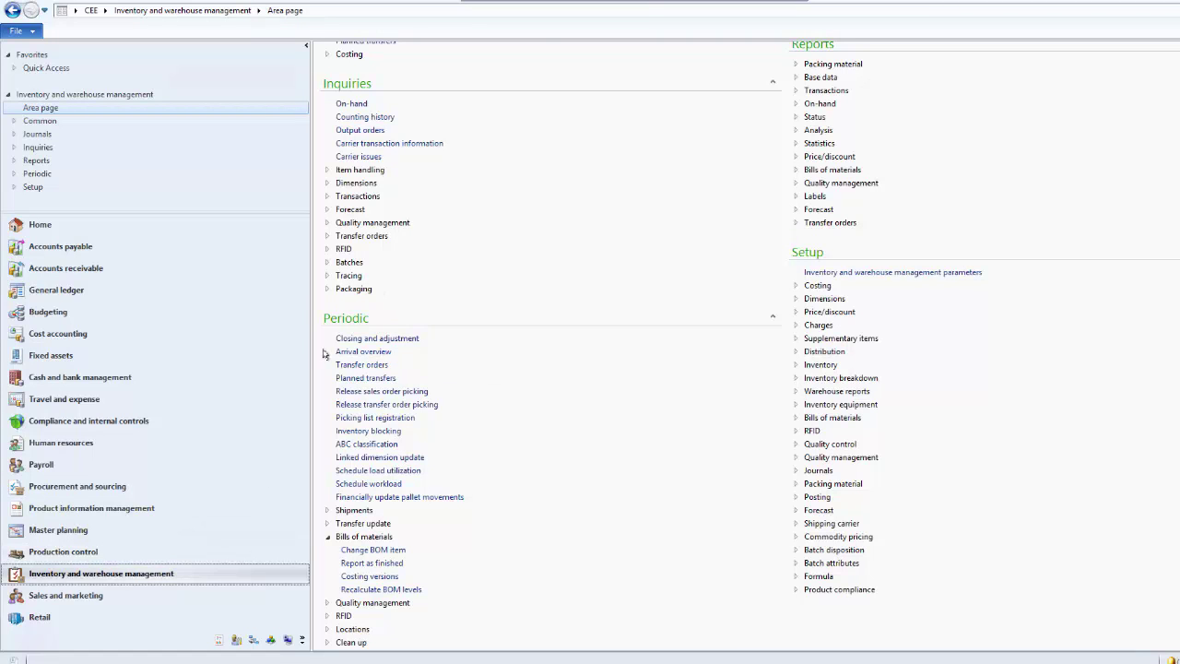
{"action": "left_click", "coordinate": [366, 551]}
{"action": "scroll", "coordinate": [590, 356], "scroll_direction": "up", "scroll_amount": 1}
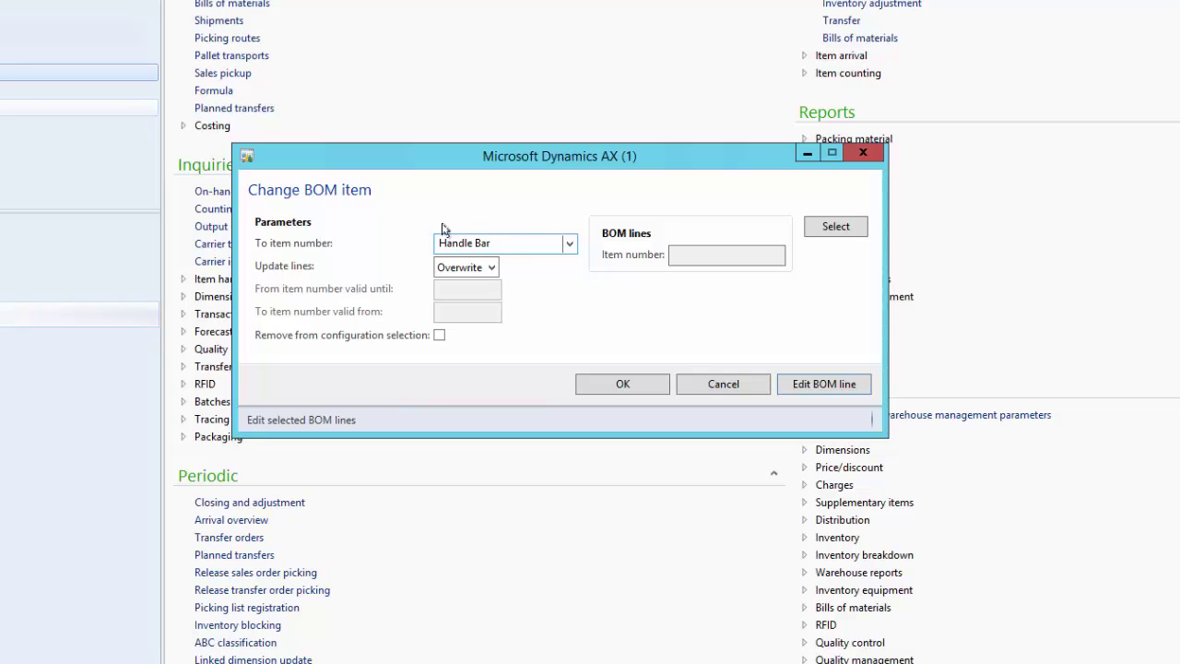
{"action": "left_click", "coordinate": [511, 244]}
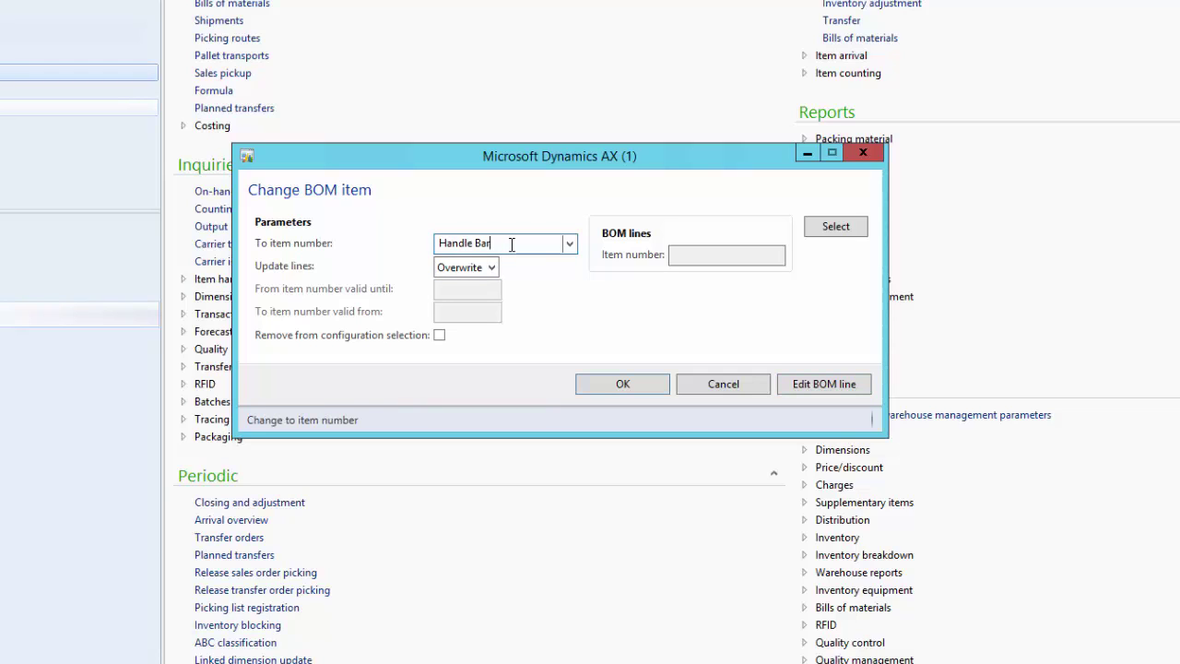
{"action": "type", "text": "- style"}
{"action": "type", "text": "lish"}
{"action": "key", "text": "Tab"}
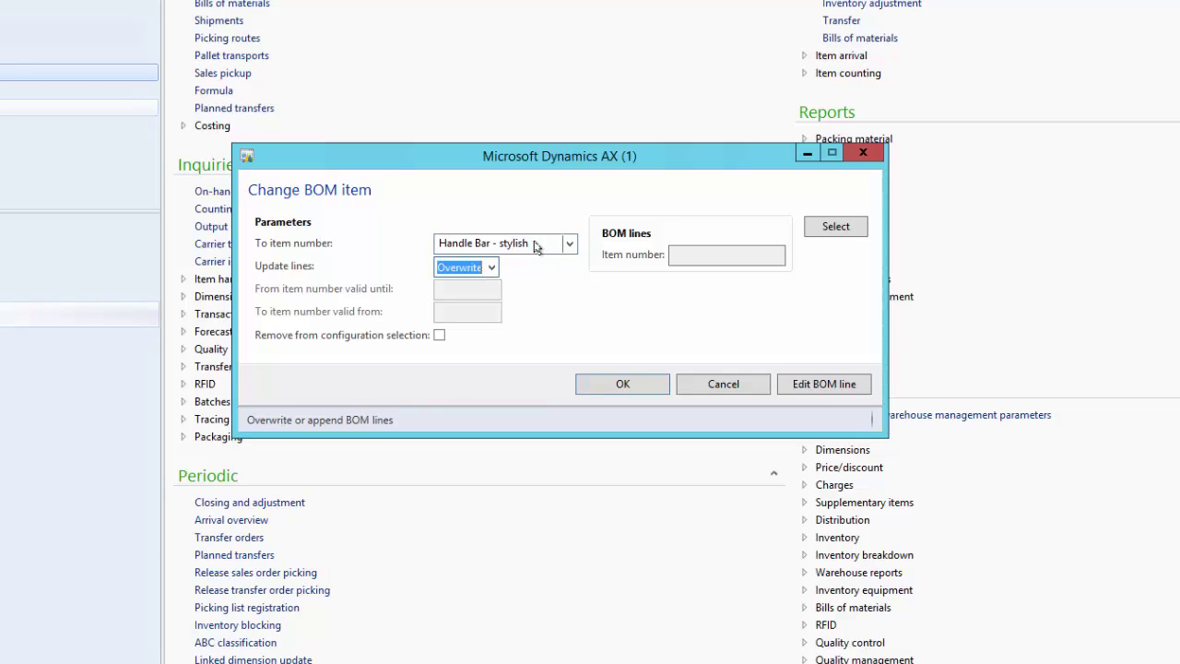
{"action": "left_click", "coordinate": [539, 244]}
- Limit the affected BOM lines to item number 'handle bar' through the query criteria
{"action": "left_click", "coordinate": [707, 256]}
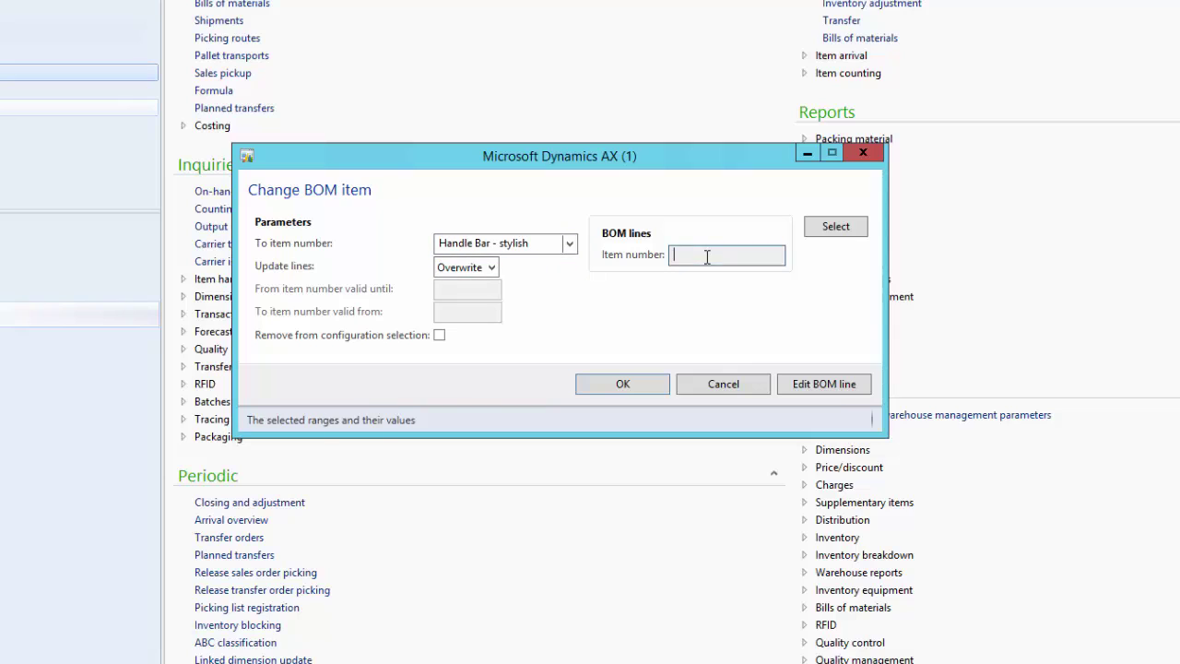
{"action": "left_click", "coordinate": [835, 226]}
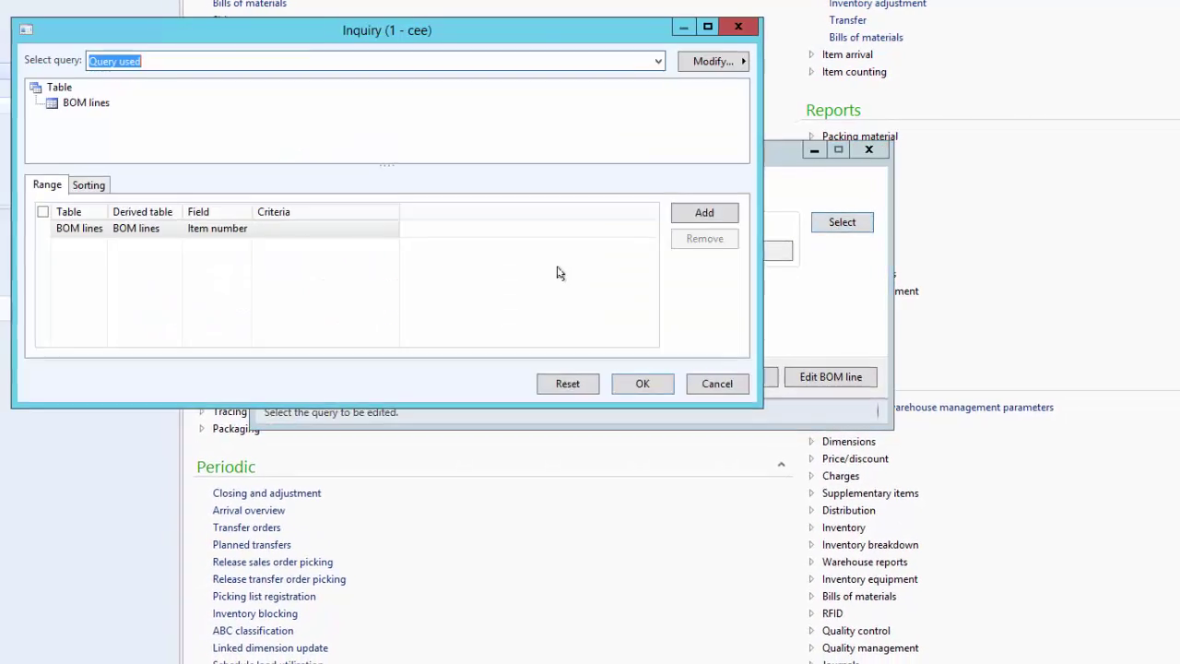
{"action": "left_click", "coordinate": [341, 227]}
{"action": "type", "text": "handle bar"}
{"action": "left_click", "coordinate": [655, 374]}
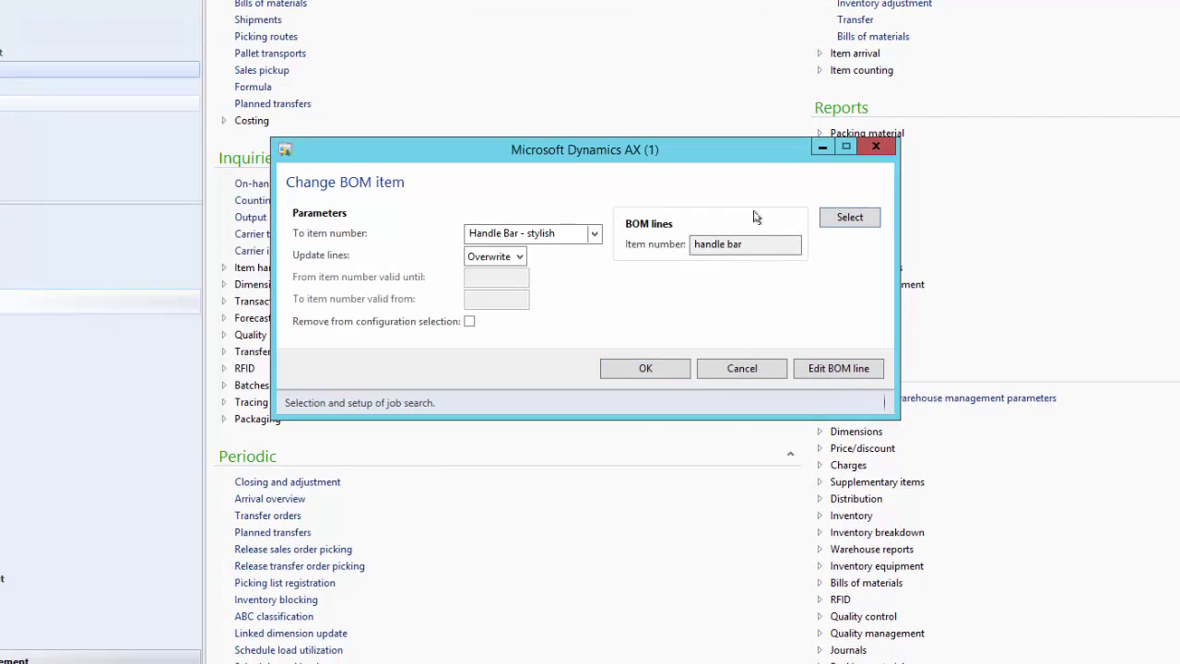
{"action": "left_click", "coordinate": [520, 257]}
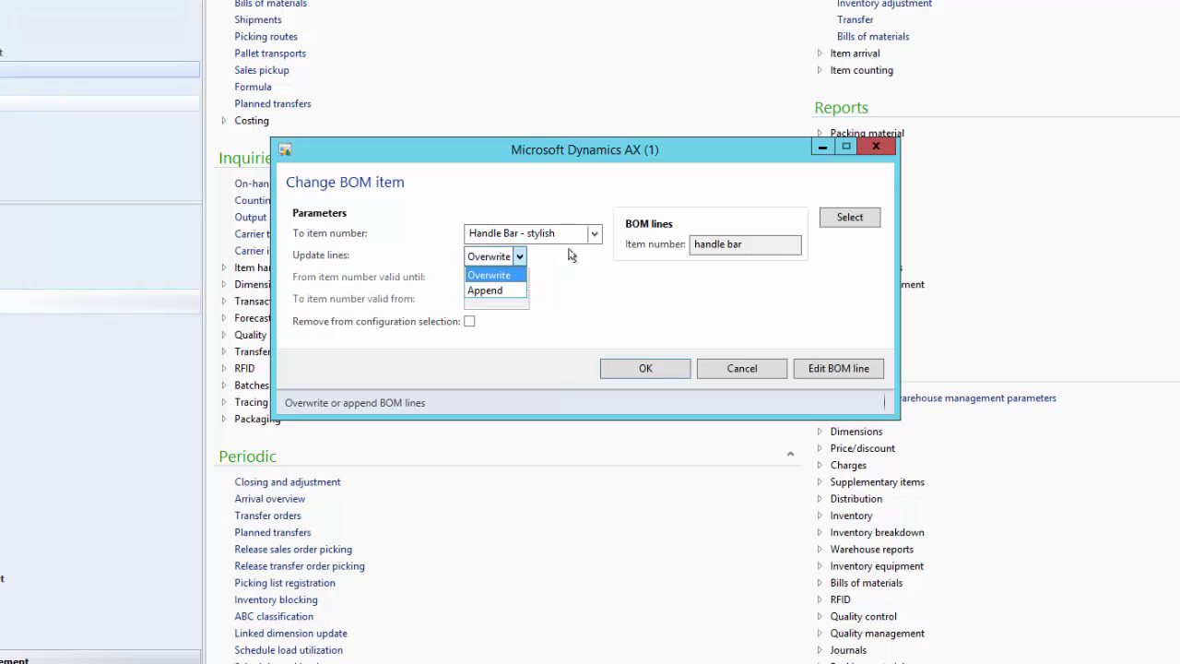
- Set Update lines to Append, old item valid until 10/28/2015, new item valid from 10/29/2015
{"action": "left_click", "coordinate": [497, 291]}
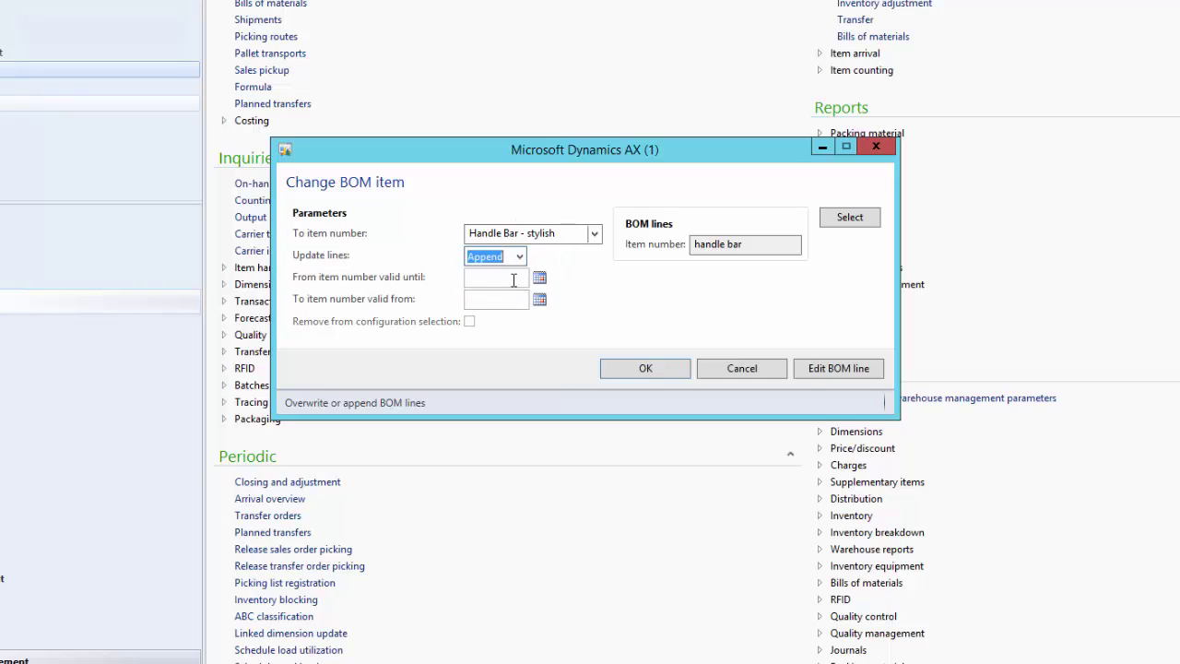
{"action": "left_click", "coordinate": [513, 280]}
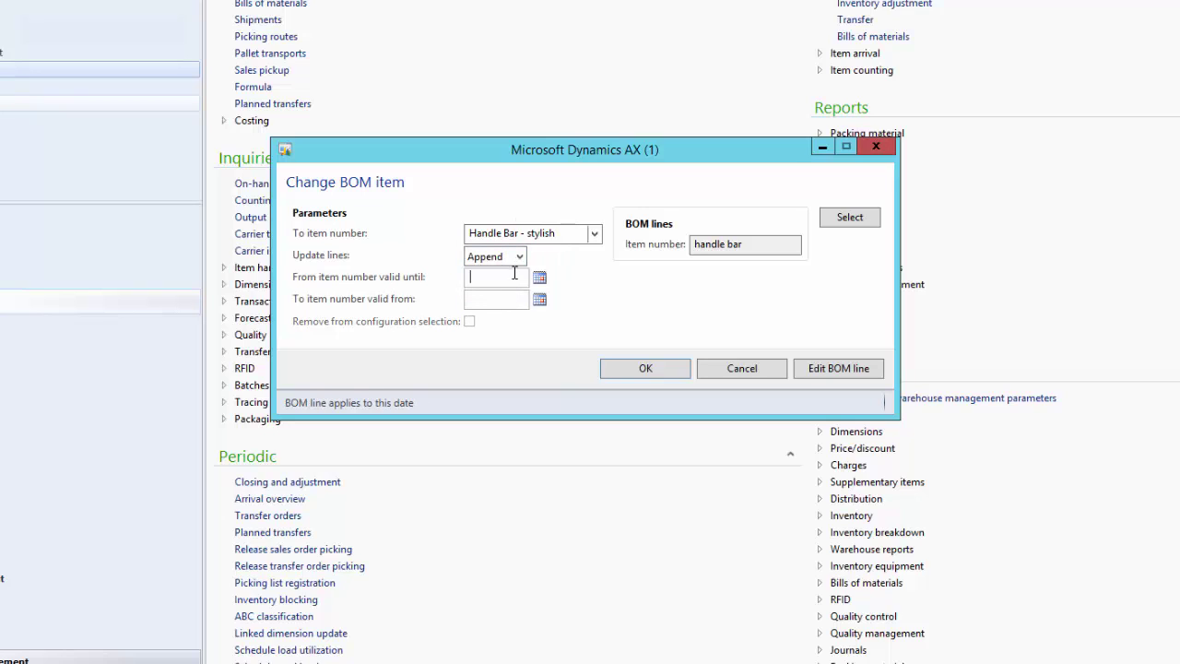
{"action": "left_click", "coordinate": [539, 278]}
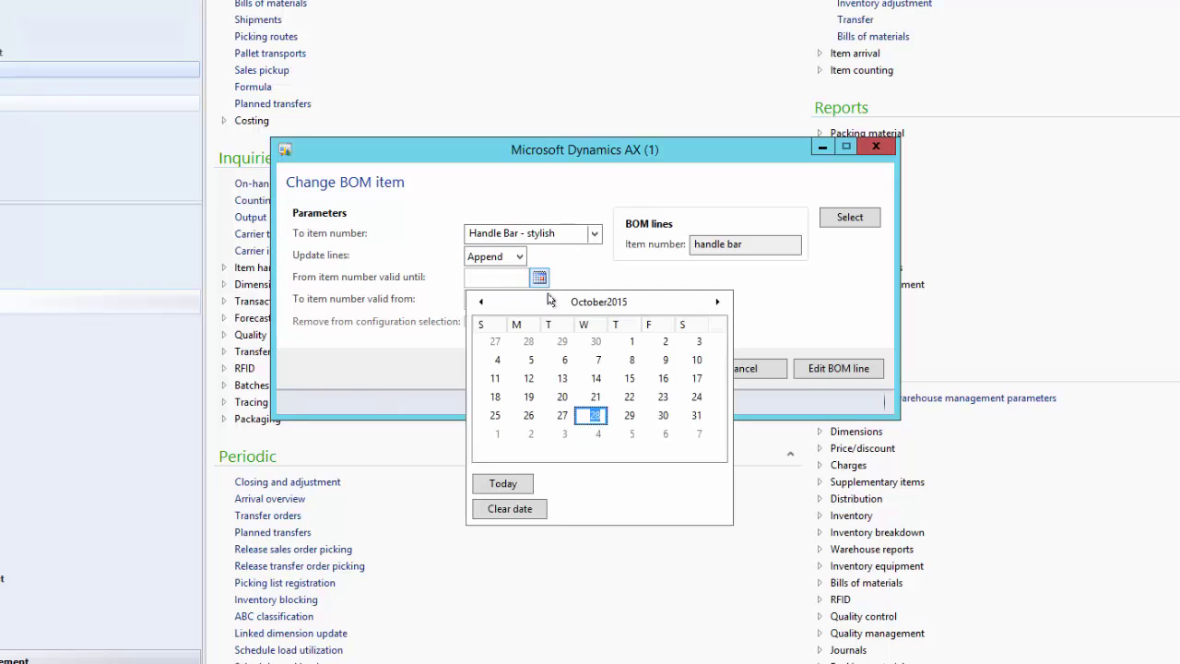
{"action": "left_click", "coordinate": [596, 415]}
{"action": "left_click", "coordinate": [511, 304]}
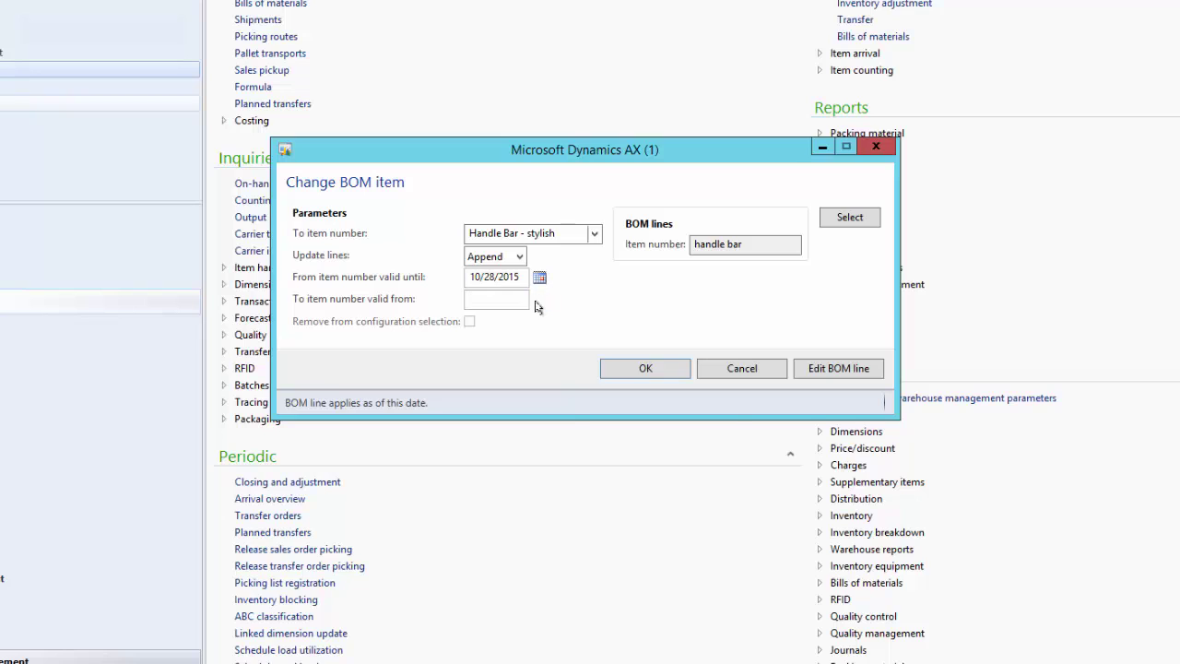
{"action": "left_click", "coordinate": [539, 300]}
{"action": "left_click", "coordinate": [629, 437]}
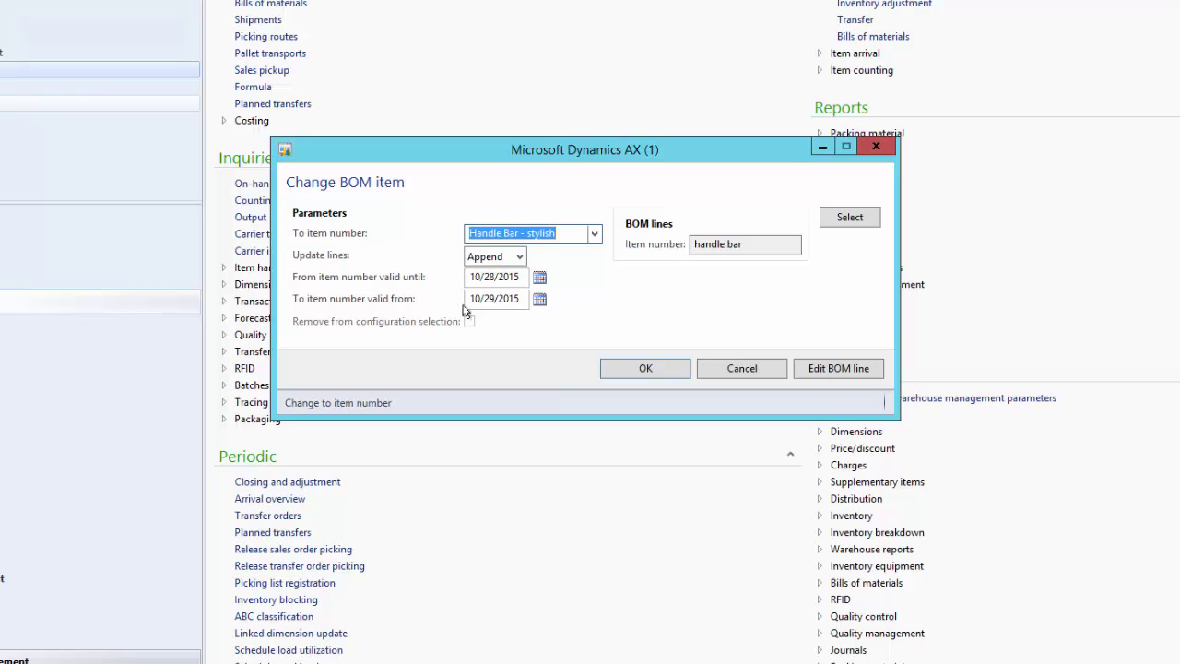
{"action": "left_click", "coordinate": [492, 304]}
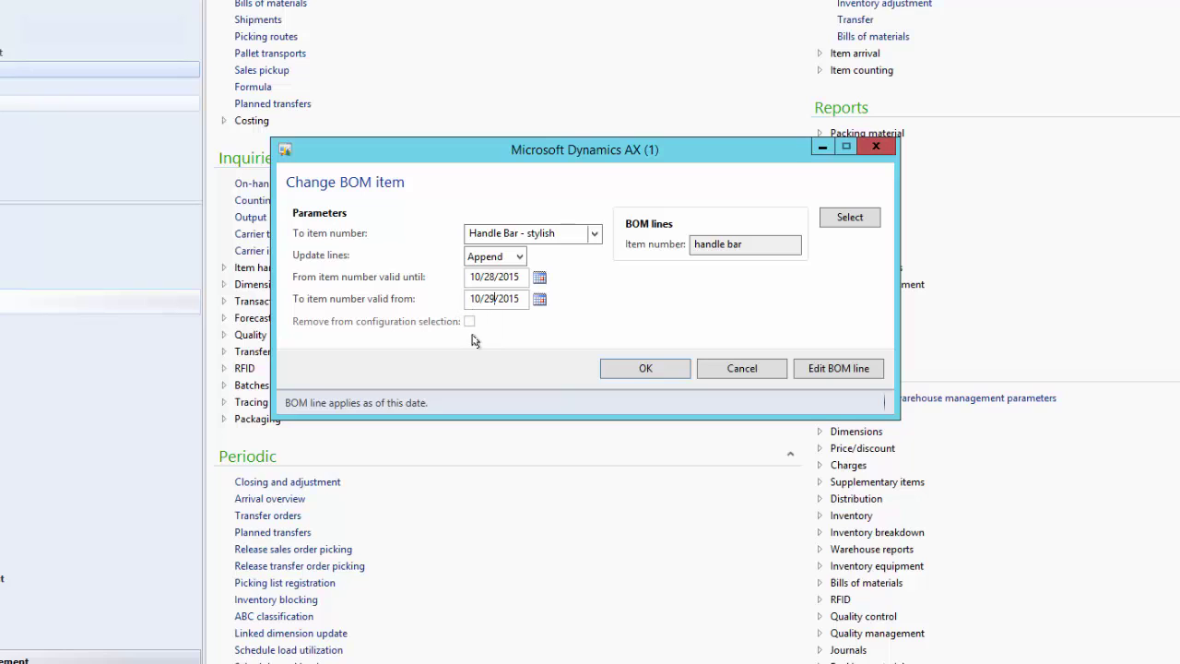
{"action": "left_click", "coordinate": [854, 371]}
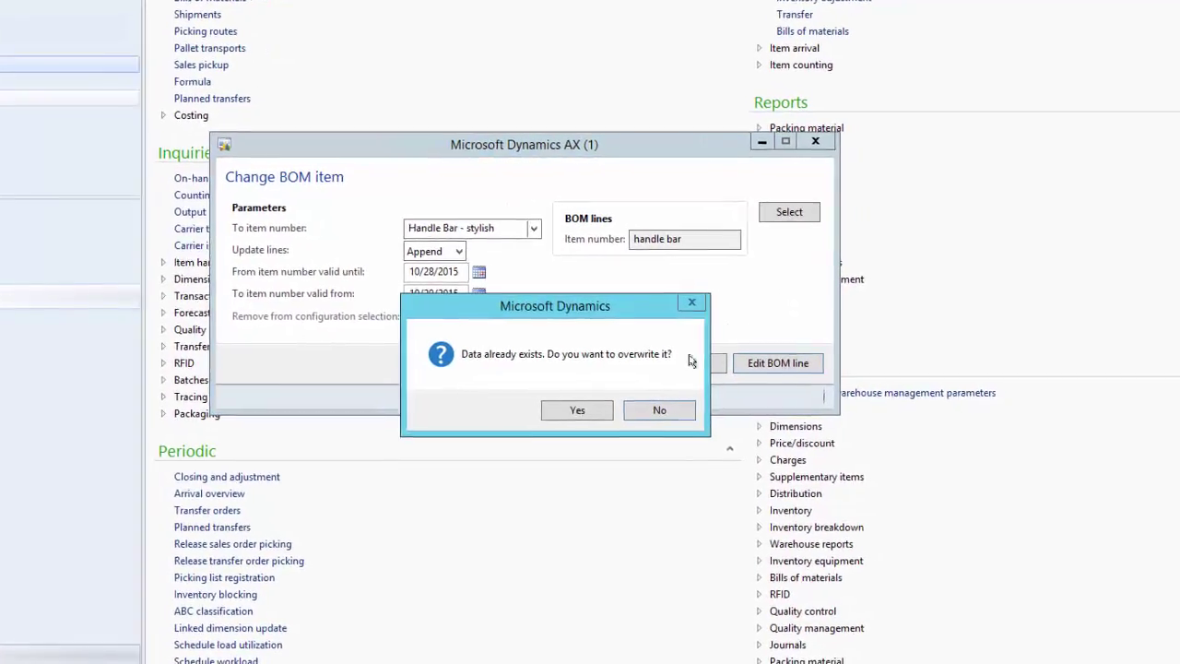
- Open Edit BOM line, bringing up the 'Data already exists' overwrite prompt
{"action": "left_click", "coordinate": [572, 408]}
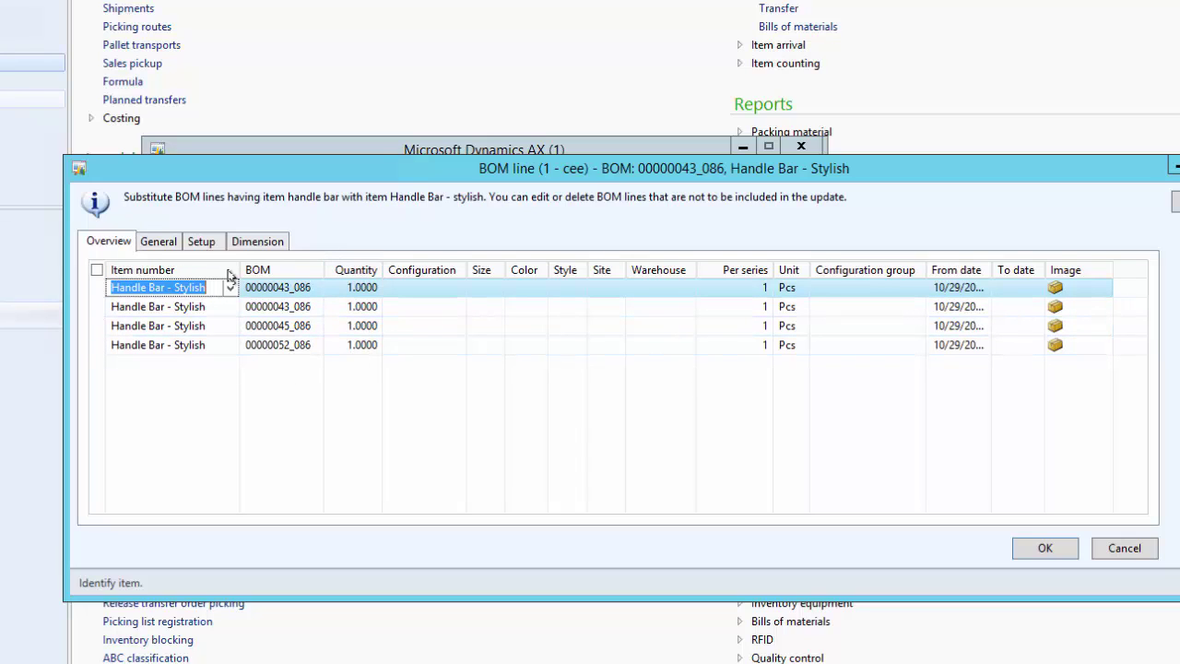
- Review the first substituted line's General and Setup details, then check the fourth affected BOM line
{"action": "left_click", "coordinate": [158, 242]}
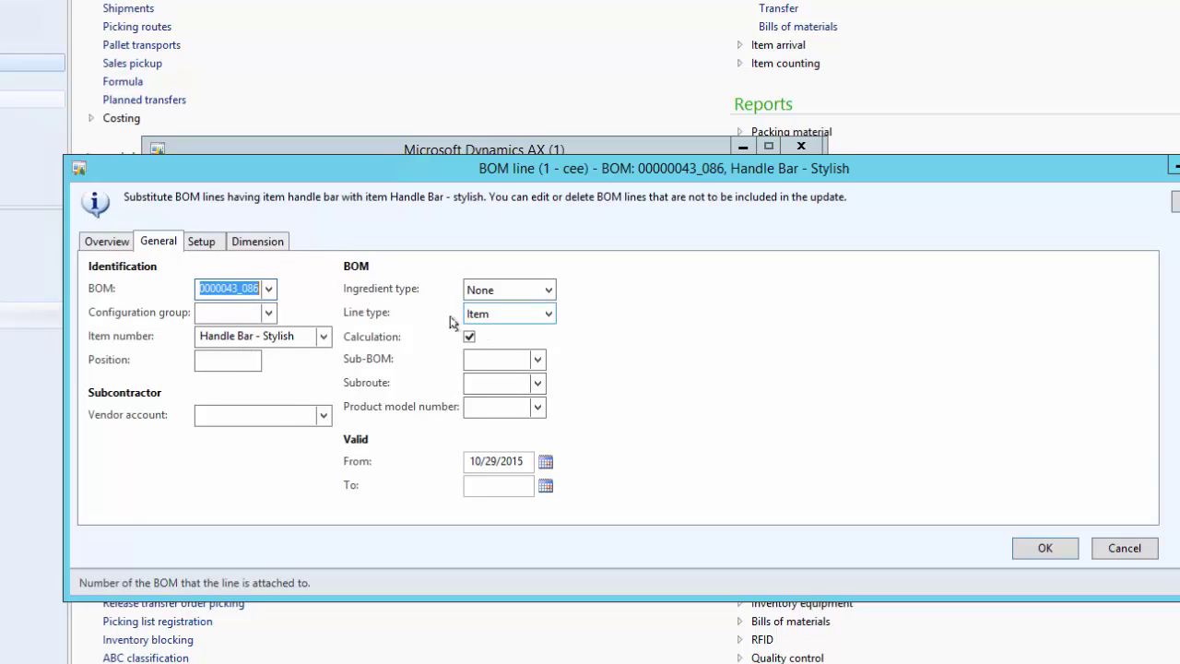
{"action": "left_click", "coordinate": [202, 249]}
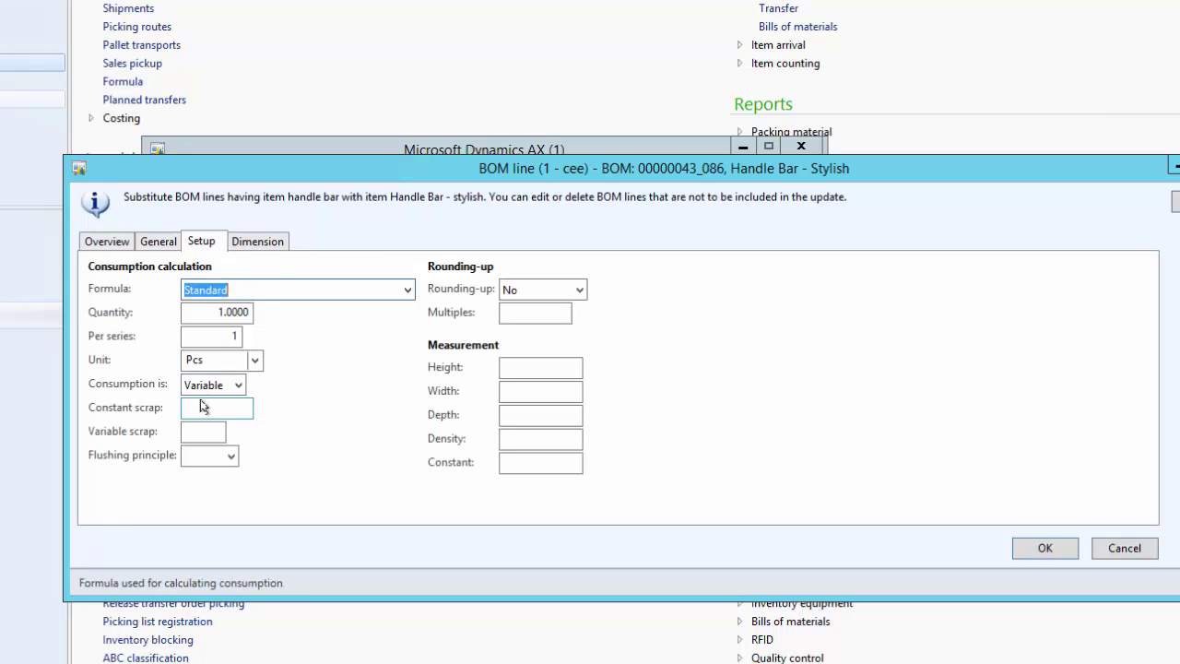
{"action": "left_click", "coordinate": [159, 244]}
{"action": "left_click", "coordinate": [108, 241]}
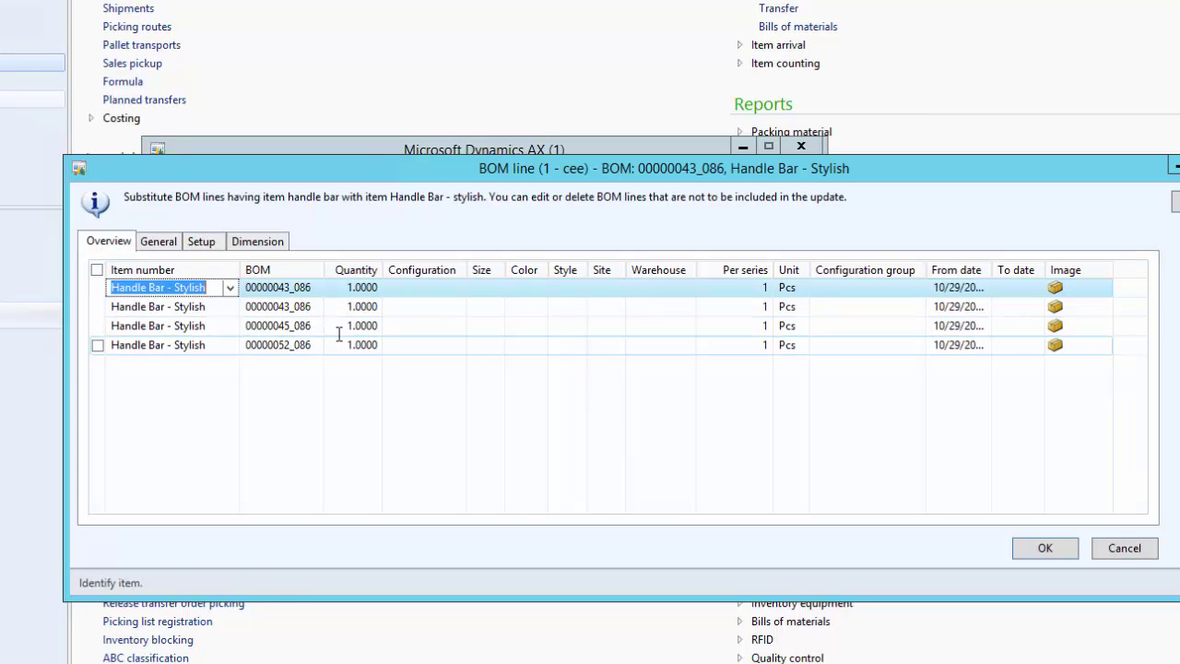
{"action": "left_click", "coordinate": [460, 352]}
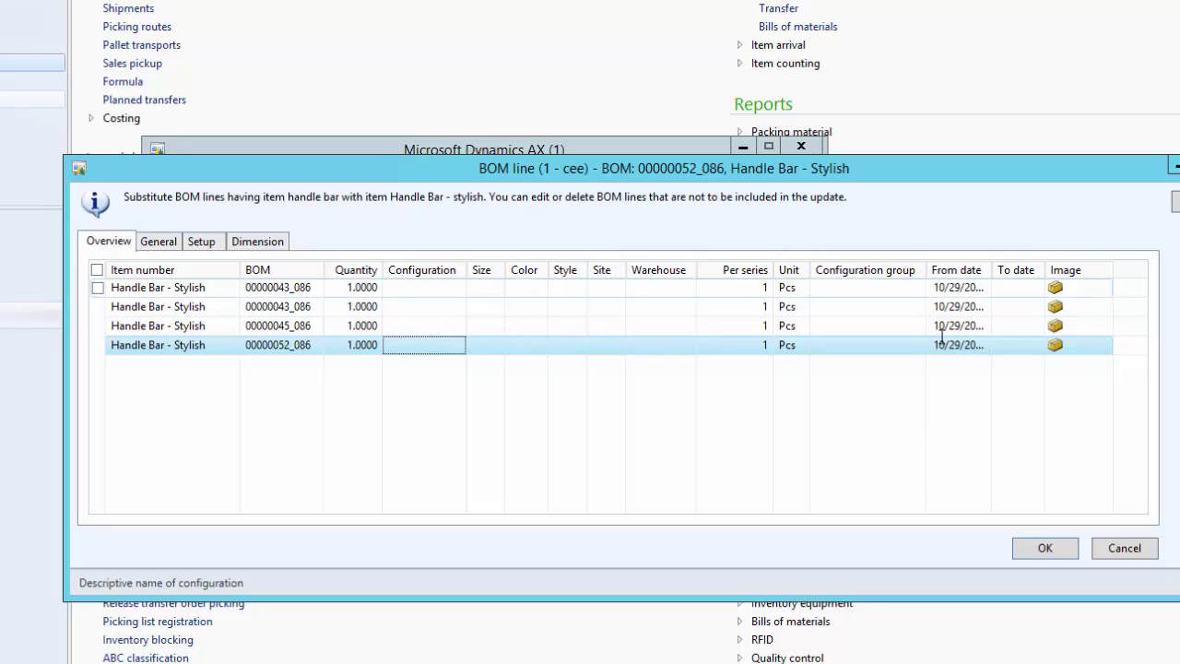
{"action": "key", "text": "ctrl+Home"}
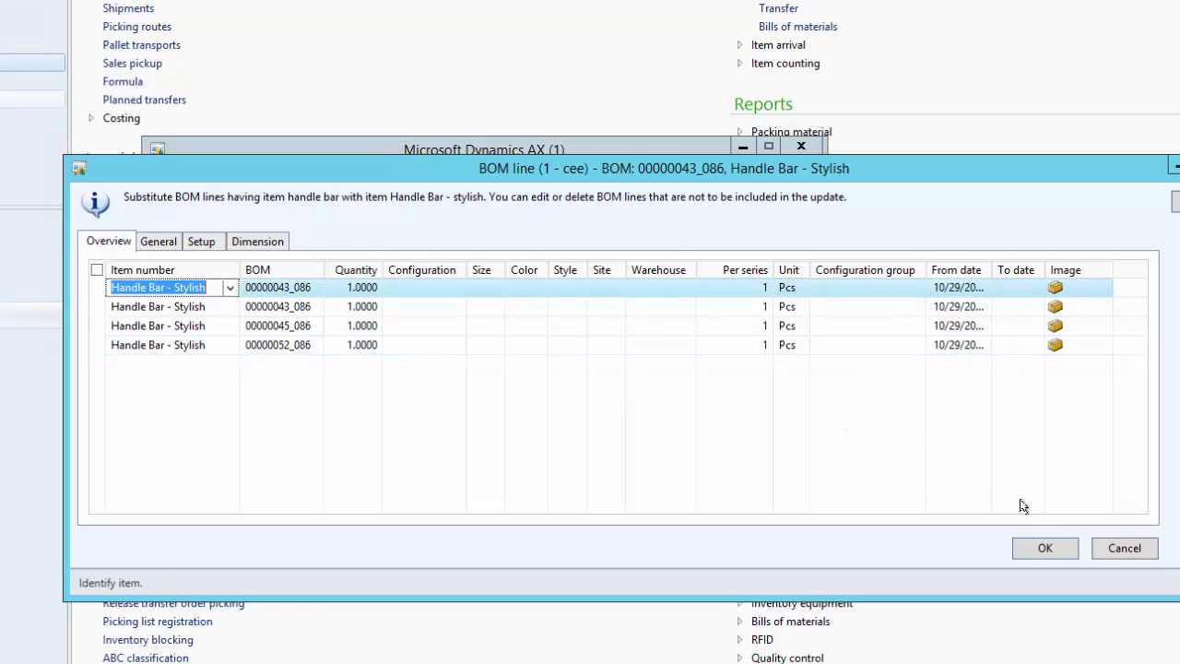
- Accept the lines, run the BOM item change, then open the Bicycle released product's BOM lines
{"action": "left_click", "coordinate": [1045, 550]}
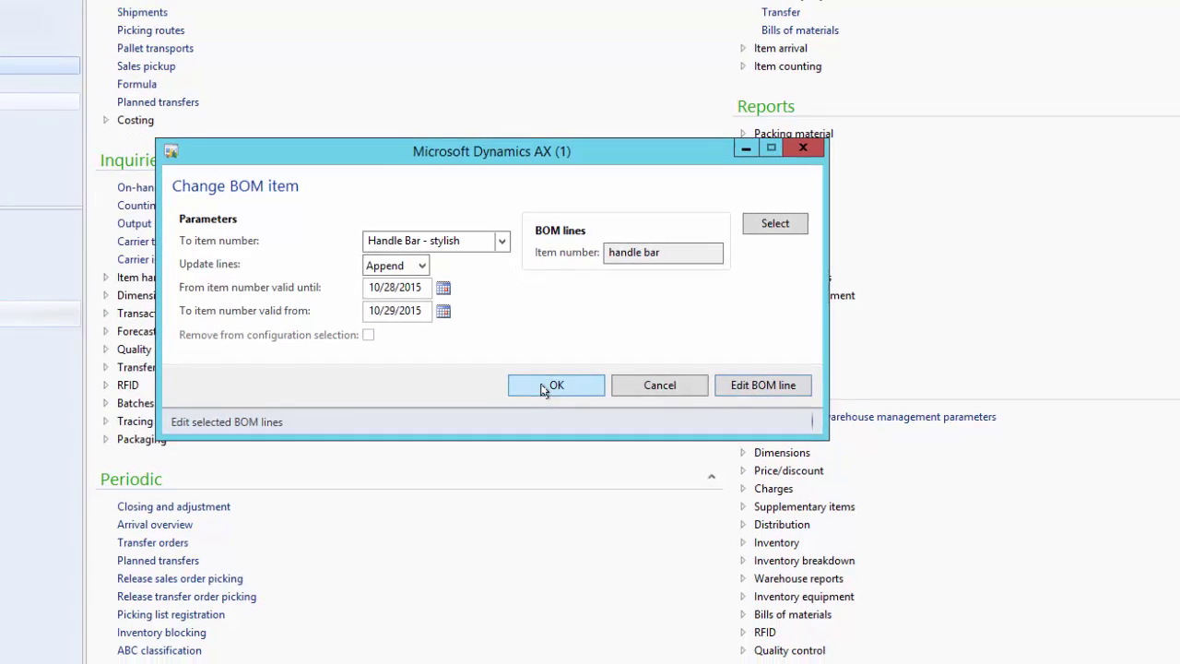
{"action": "left_click", "coordinate": [544, 389]}
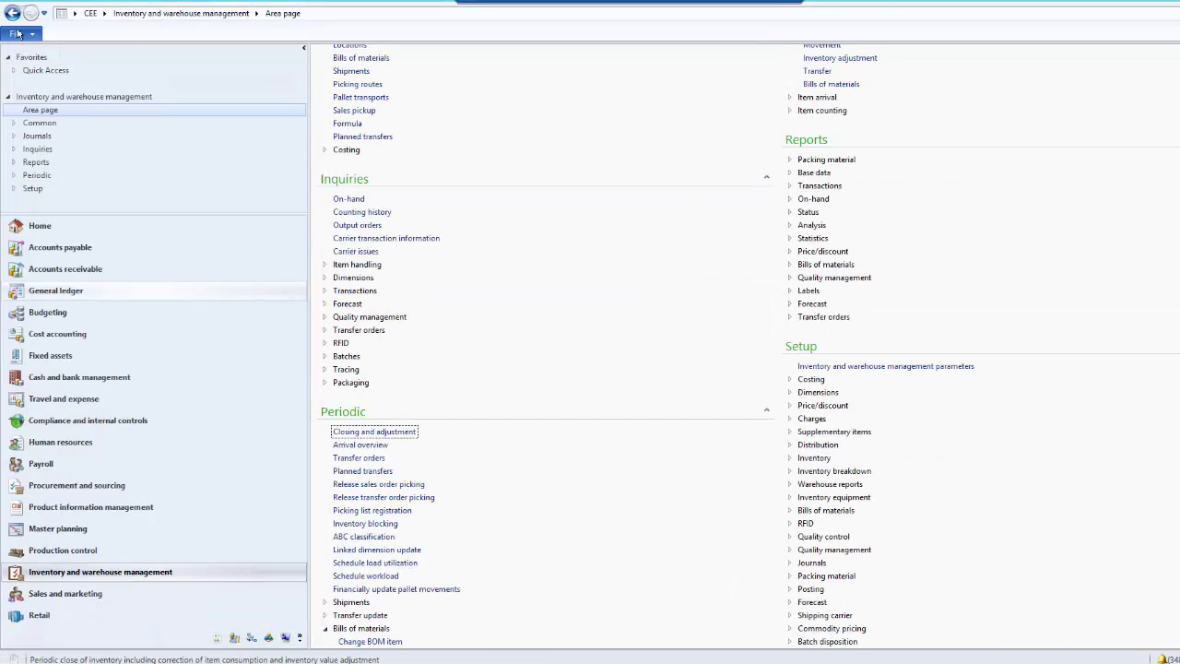
{"action": "left_click", "coordinate": [91, 506]}
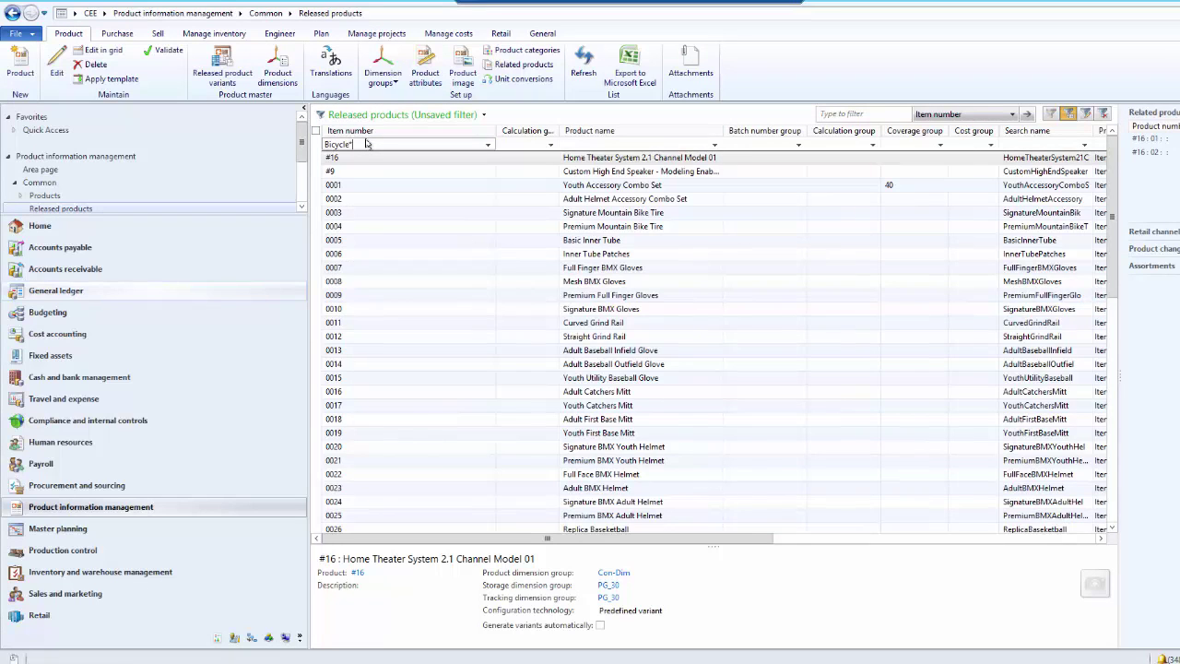
{"action": "key", "text": "Return"}
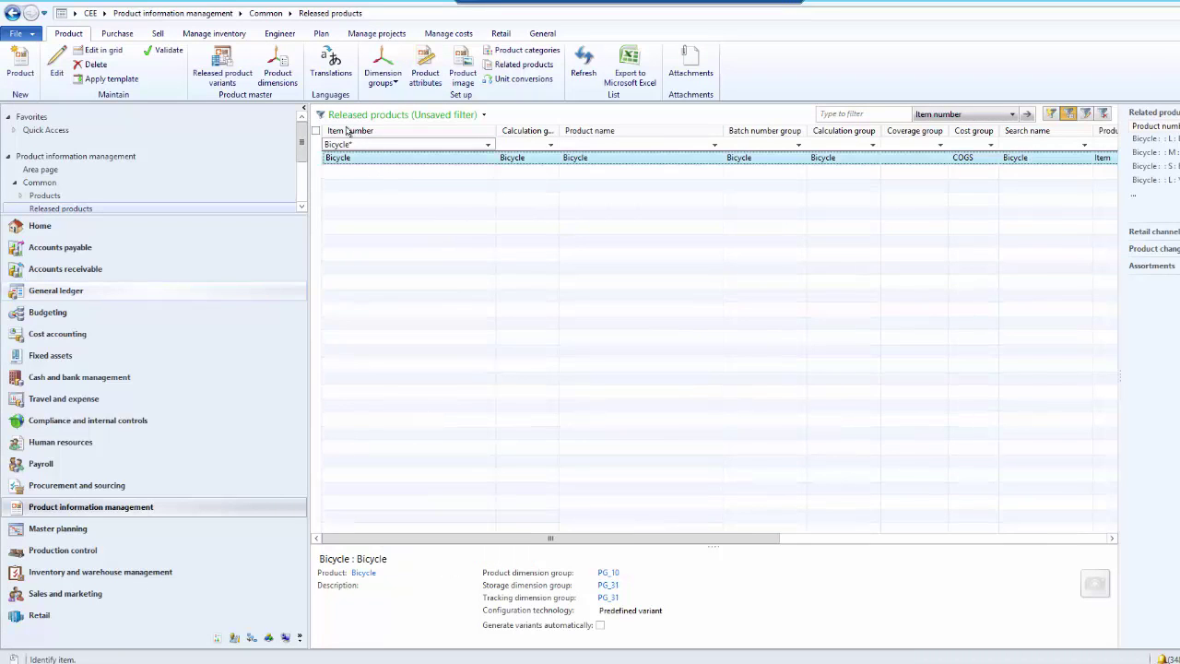
{"action": "left_click", "coordinate": [279, 34]}
{"action": "left_click", "coordinate": [134, 52]}
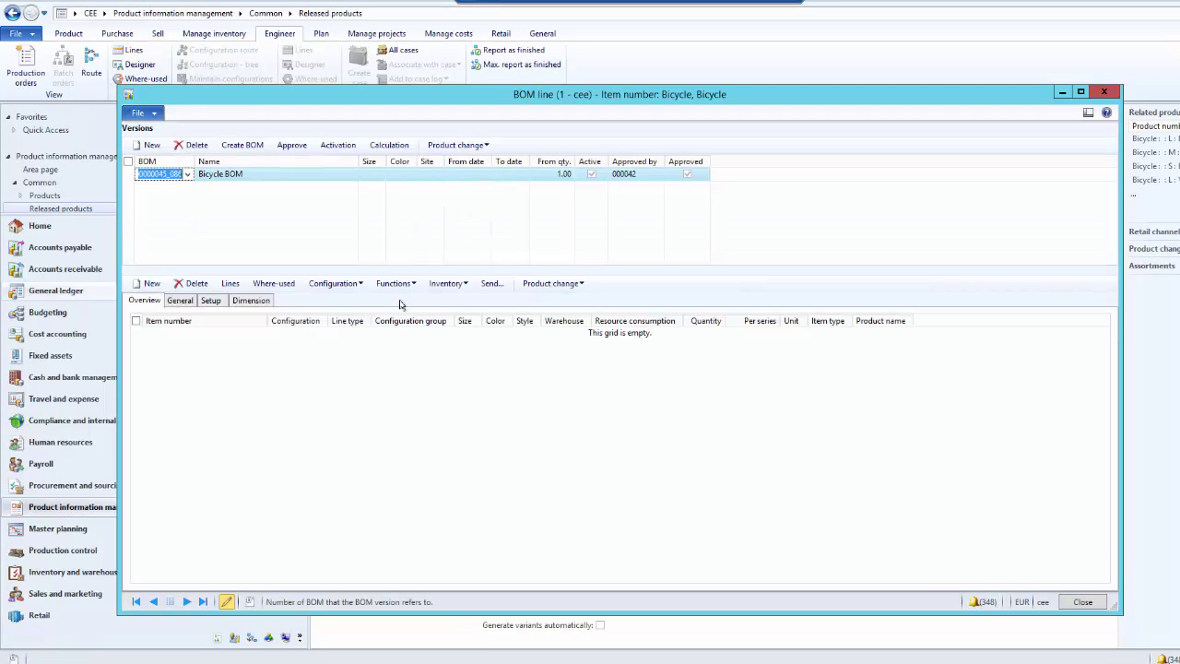
- Compare the original Handle Bar line with the new Handle Bar - Stylish line and view its general details
{"action": "left_click", "coordinate": [224, 360]}
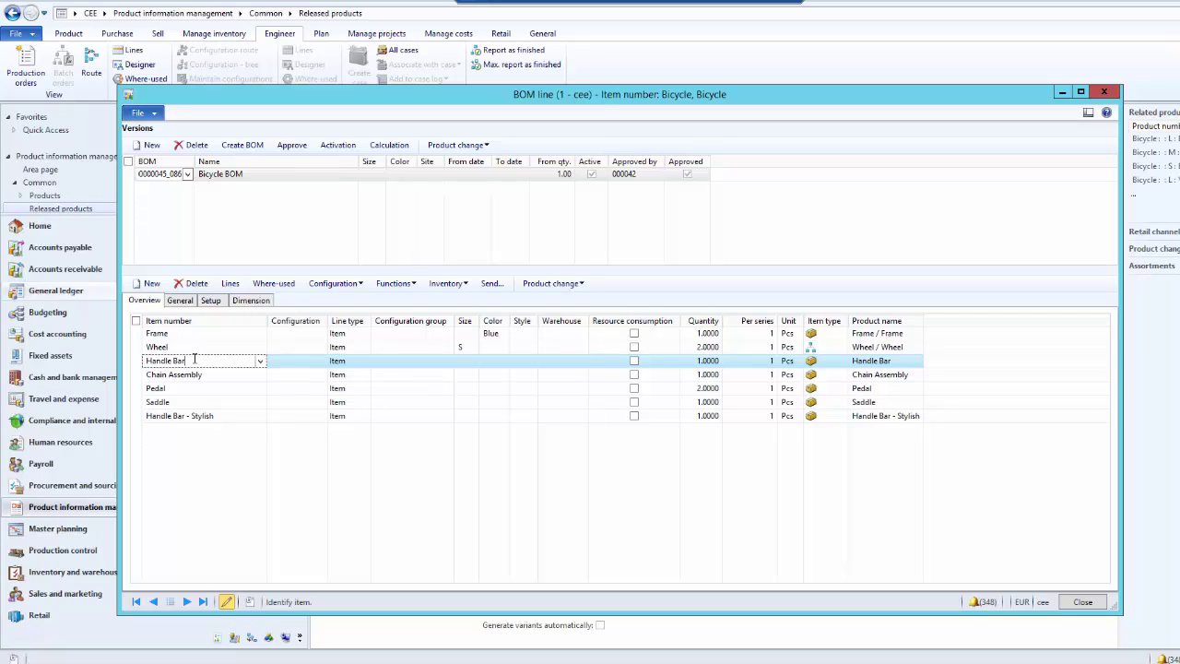
{"action": "left_click", "coordinate": [214, 415]}
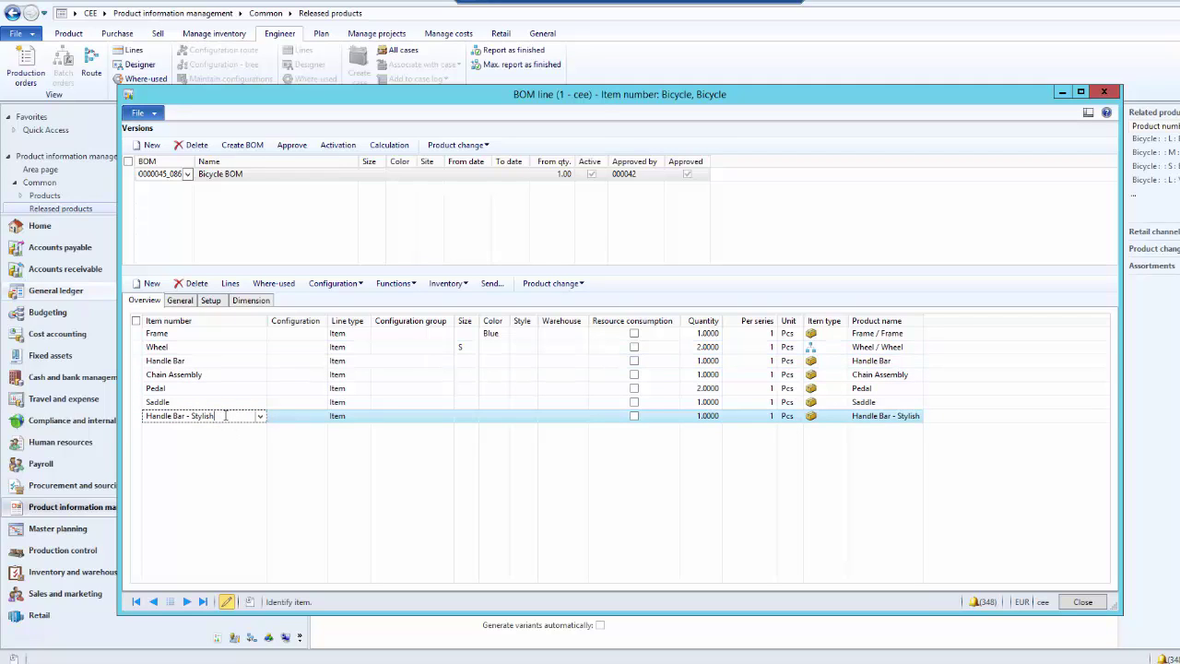
{"action": "left_click", "coordinate": [180, 301]}
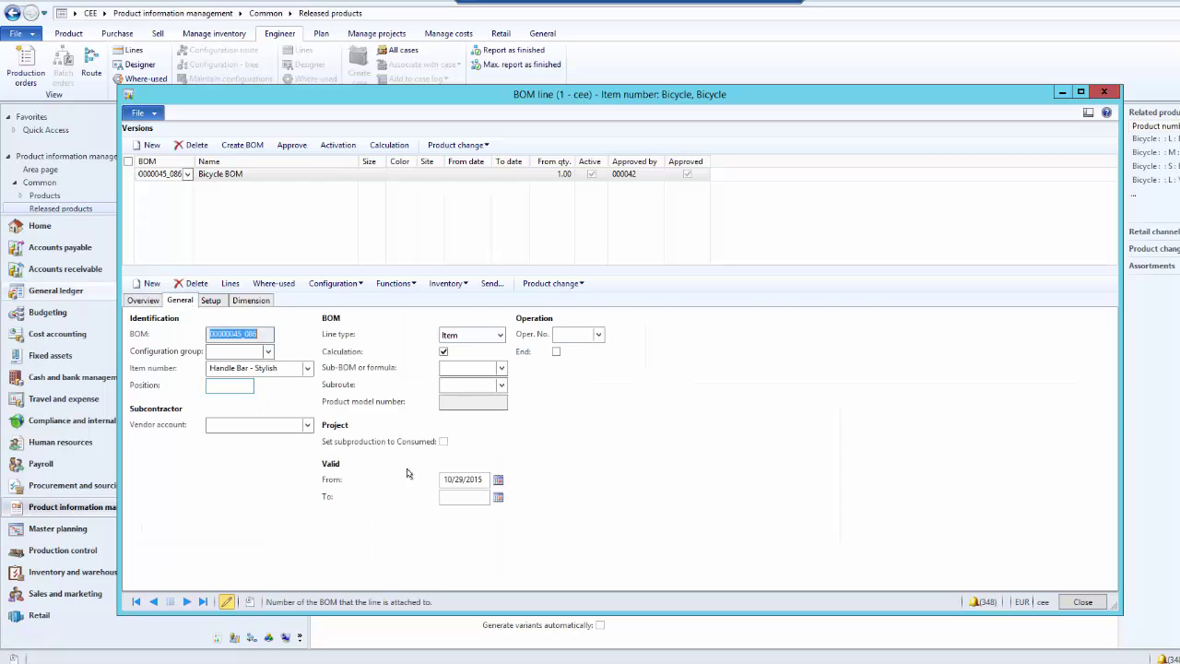